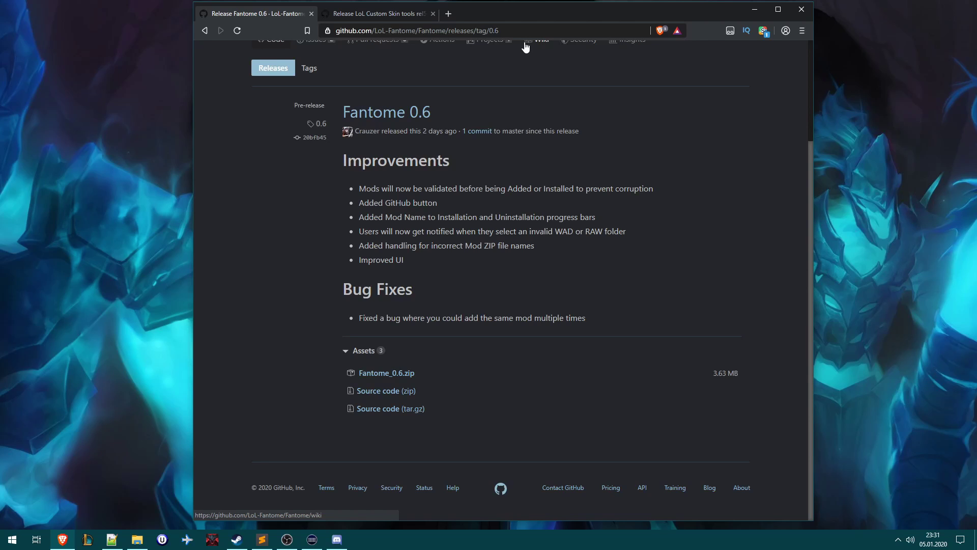
# - Save Fantome_0.6.zip from its GitHub release into D:\LeagueTools\LeagueTutorial
pyautogui.click(359, 12)
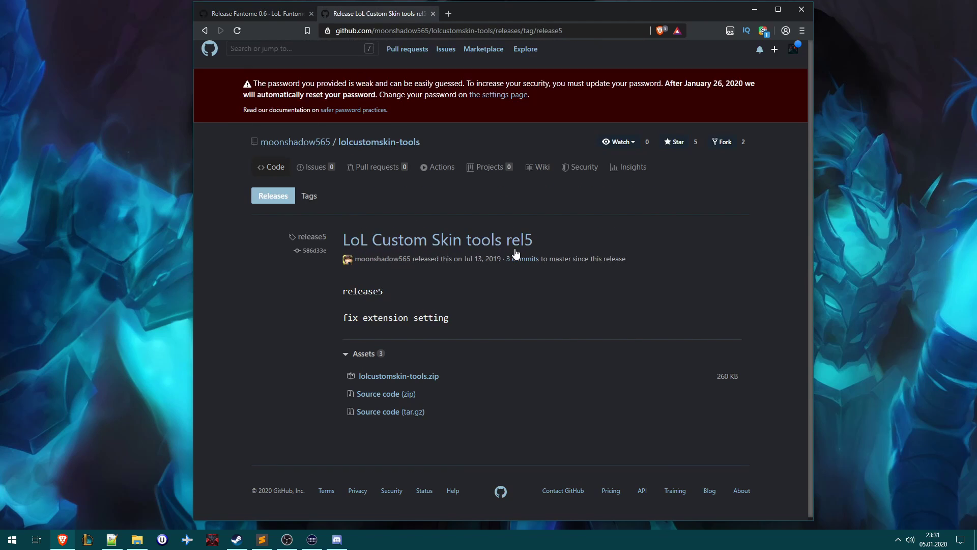
pyautogui.click(213, 15)
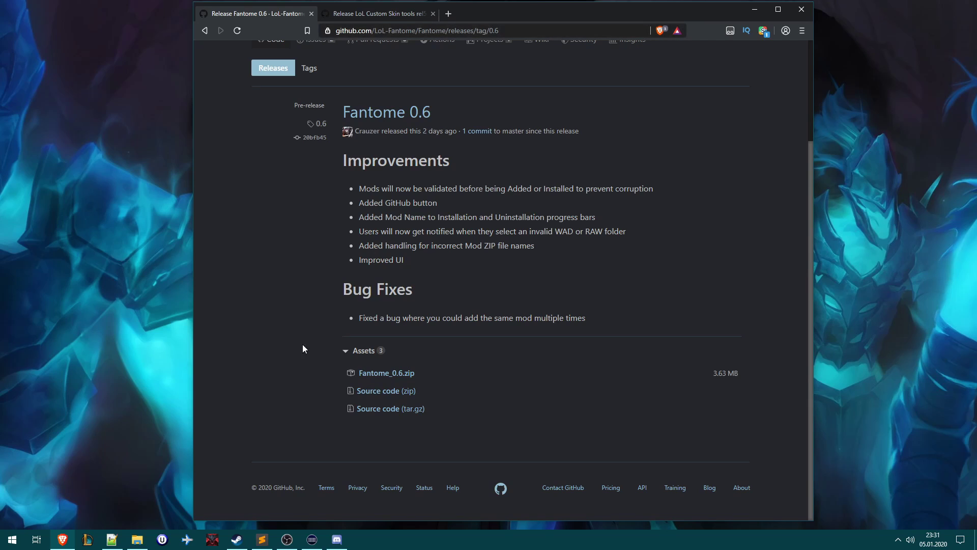
pyautogui.click(382, 376)
pyautogui.click(137, 539)
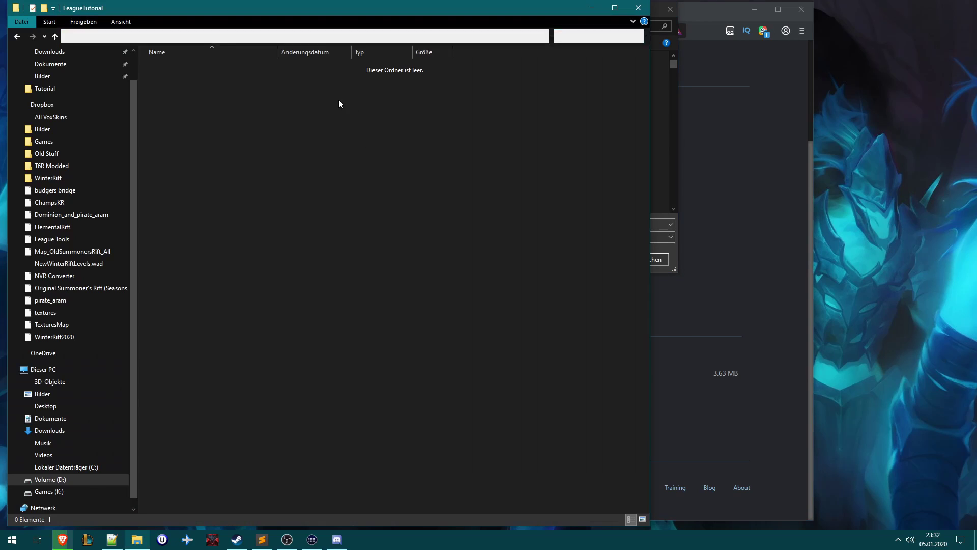
pyautogui.click(300, 37)
pyautogui.hotkey('ctrl', 'c')
pyautogui.click(592, 8)
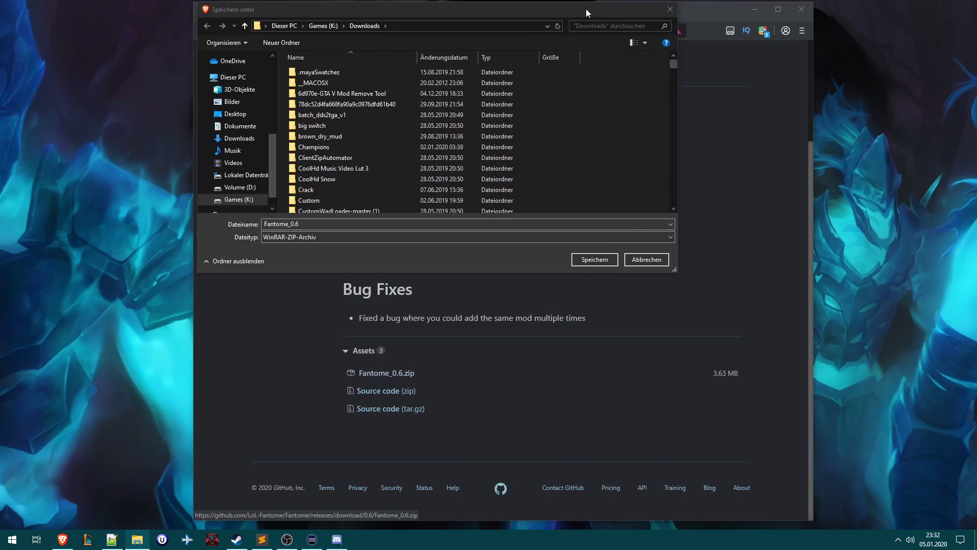
pyautogui.click(420, 28)
pyautogui.hotkey('ctrl', 'v')
pyautogui.press('Return')
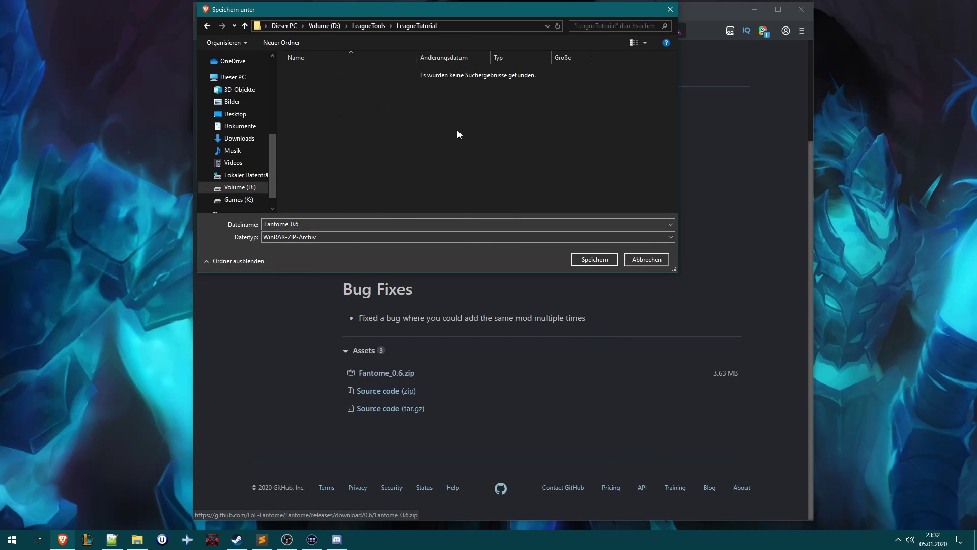
pyautogui.click(583, 260)
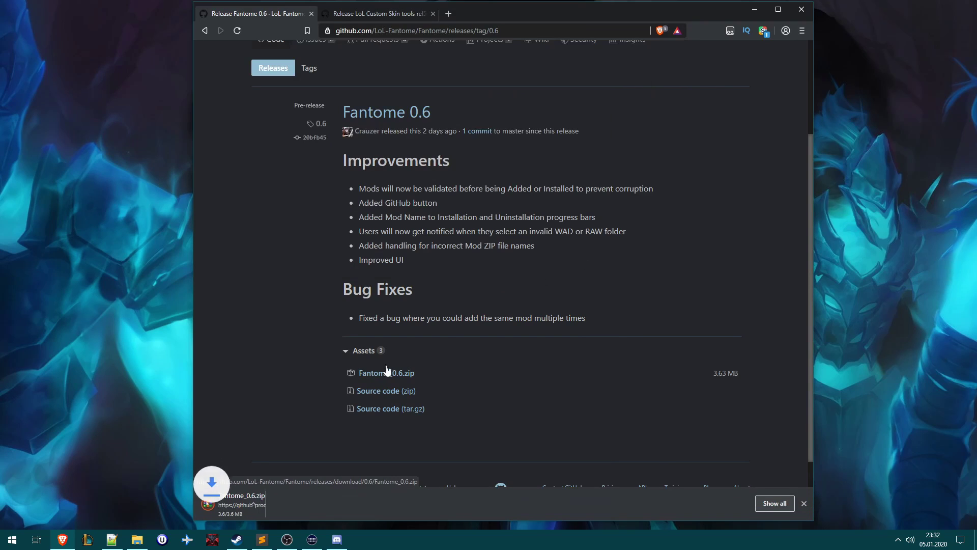
# - Download lolcustomskin-tools.zip into the same LeagueTutorial folder
pyautogui.click(379, 13)
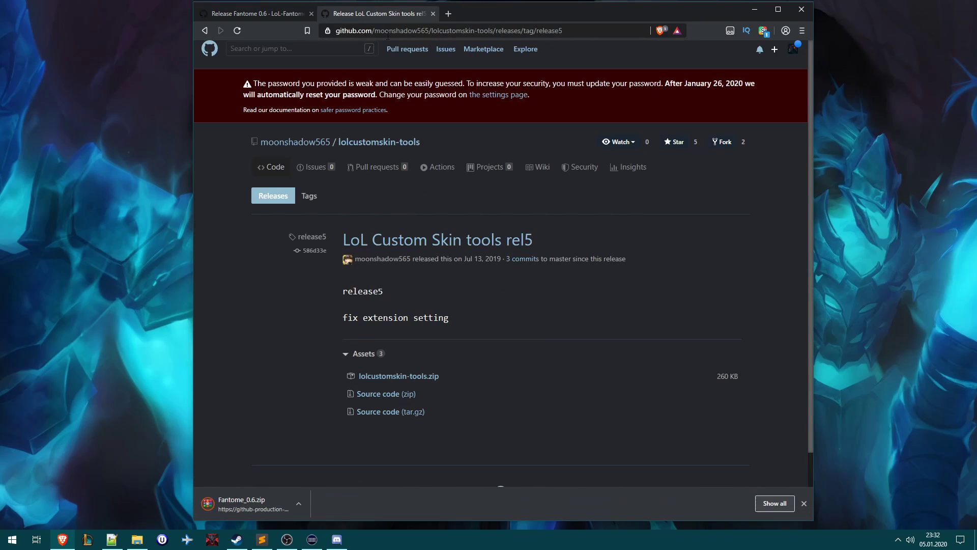
pyautogui.click(379, 376)
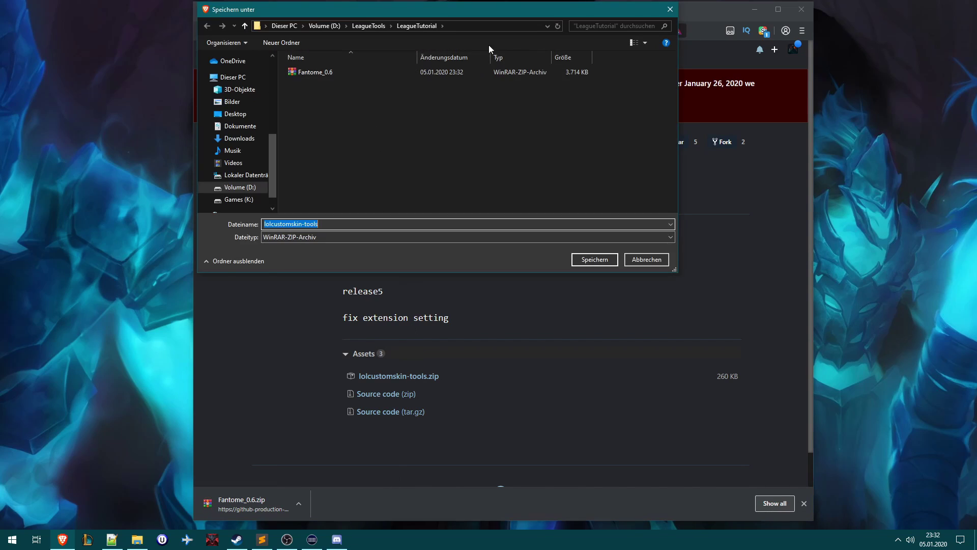
pyautogui.click(592, 259)
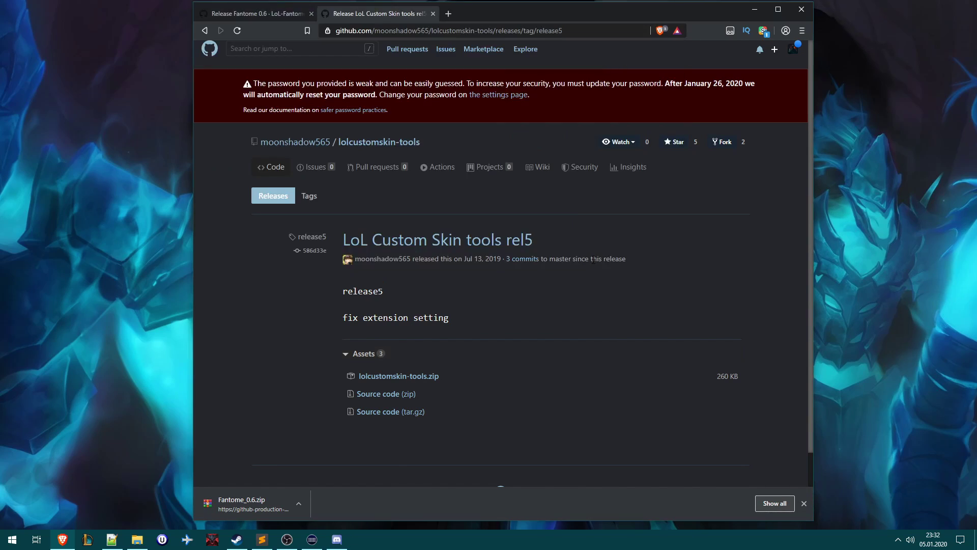
# - Extract both zips in LeagueTutorial into their own folders with 7-Zip
pyautogui.click(754, 9)
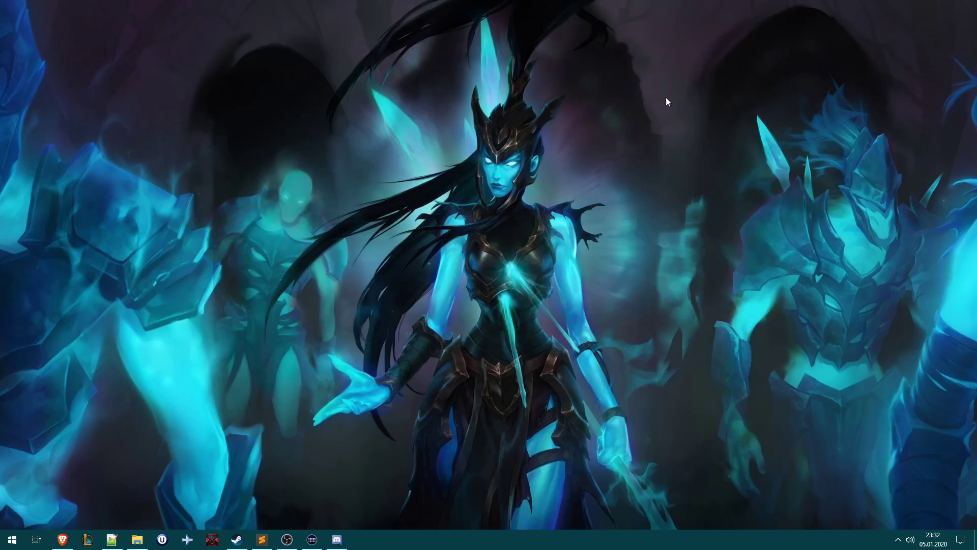
pyautogui.click(137, 538)
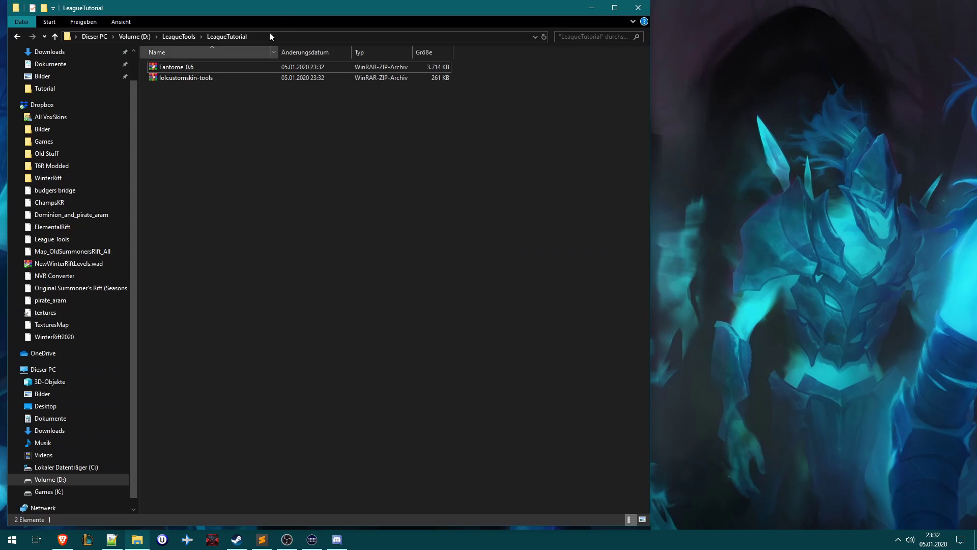
pyautogui.moveTo(279, 10); pyautogui.dragTo(571, 17)
pyautogui.moveTo(783, 189); pyautogui.dragTo(392, 41)
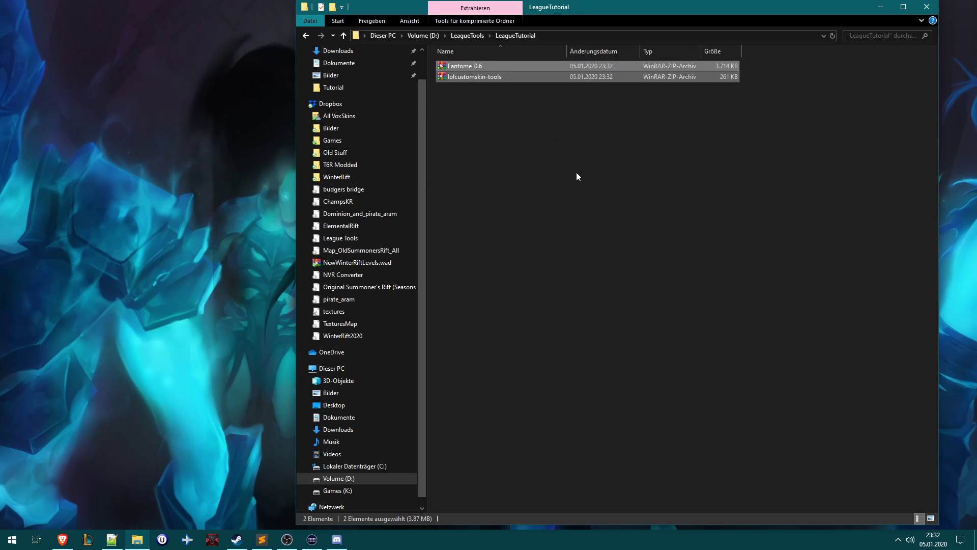
pyautogui.rightClick(505, 81)
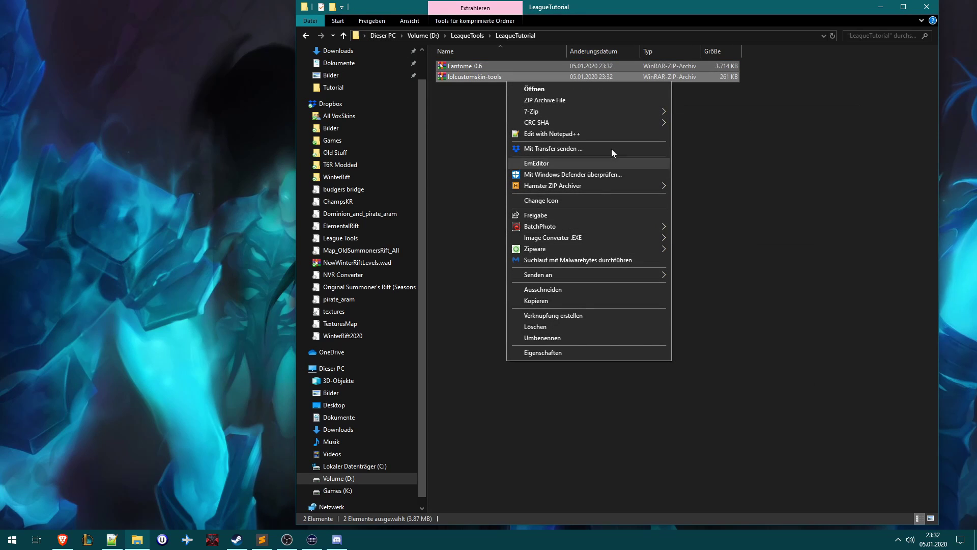
pyautogui.moveTo(648, 111)
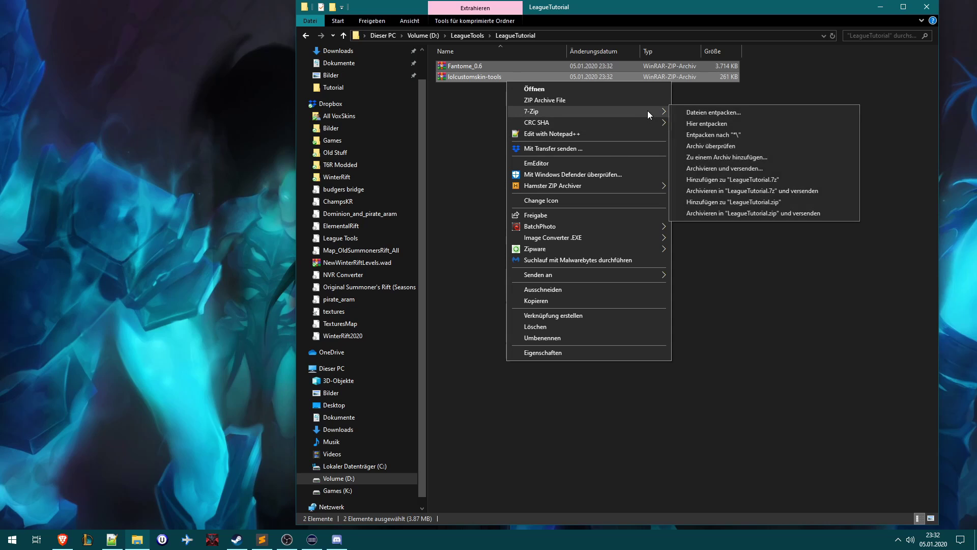
pyautogui.click(701, 134)
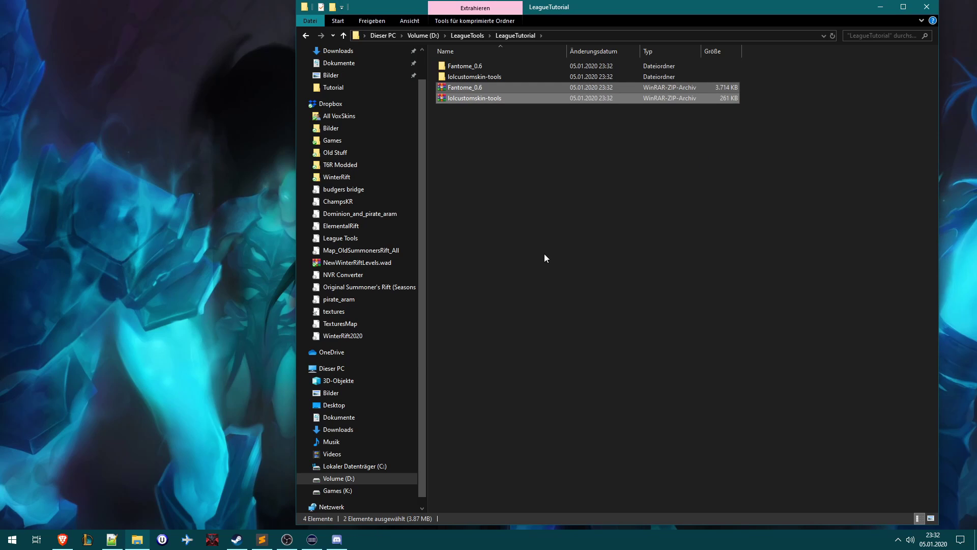
# - Delete the two original zip files, leaving only the extracted folders
pyautogui.press('Delete')
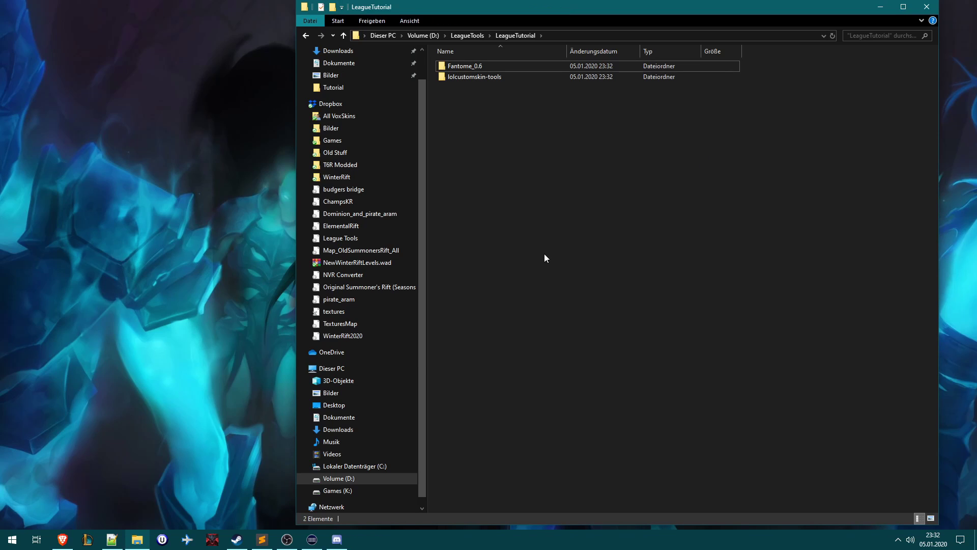
pyautogui.moveTo(794, 140); pyautogui.dragTo(419, 49)
pyautogui.click(561, 155)
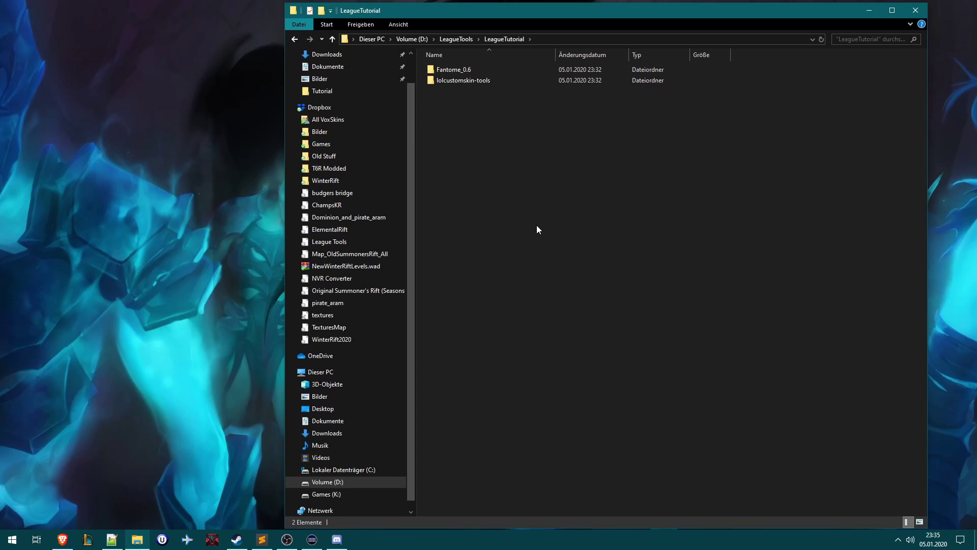
# - Open the Fantome_0.6 folder and launch the Fantome application
pyautogui.doubleClick(445, 73)
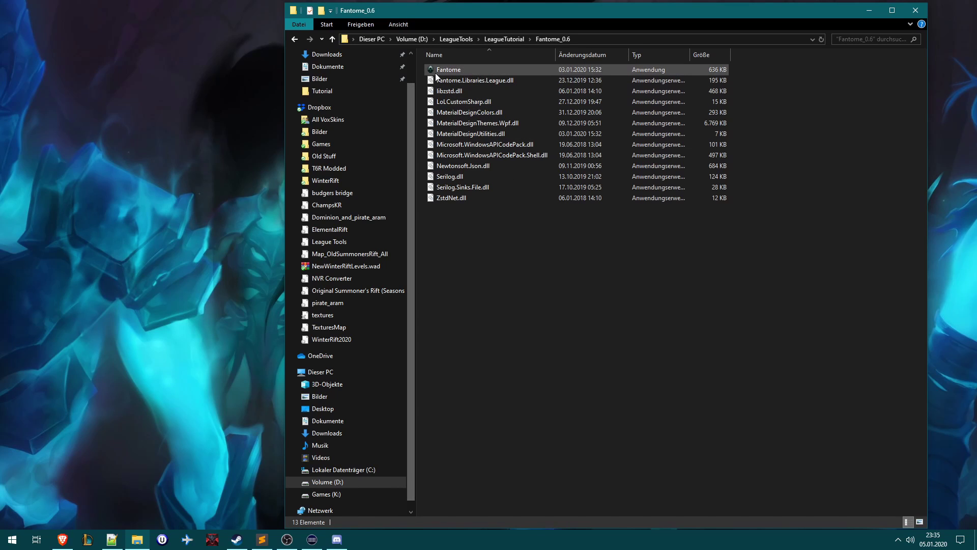
pyautogui.moveTo(419, 64); pyautogui.dragTo(837, 273)
pyautogui.click(480, 220)
pyautogui.click(463, 68)
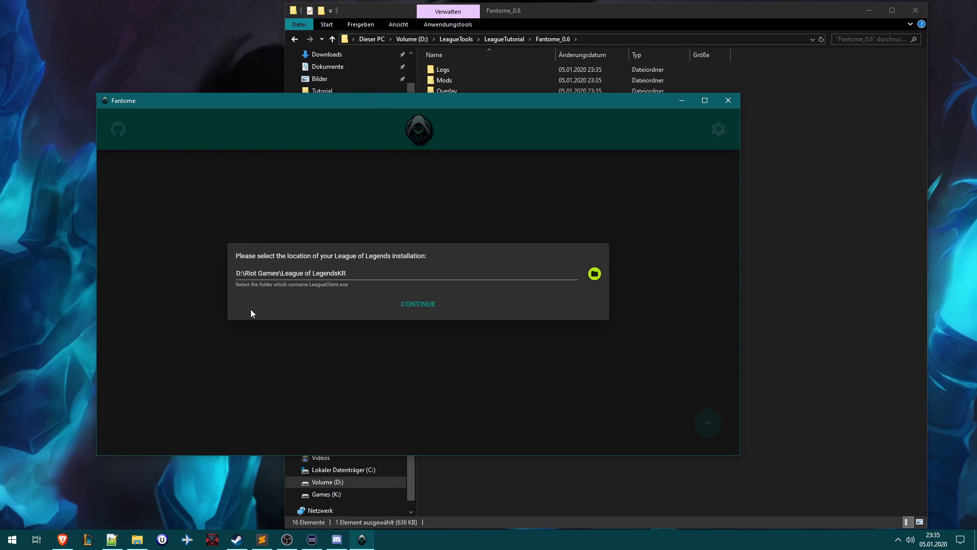
pyautogui.moveTo(303, 100); pyautogui.dragTo(459, 108)
# - Set Fantome's League installation folder to K:\Riot Games\League of Legends
pyautogui.click(748, 284)
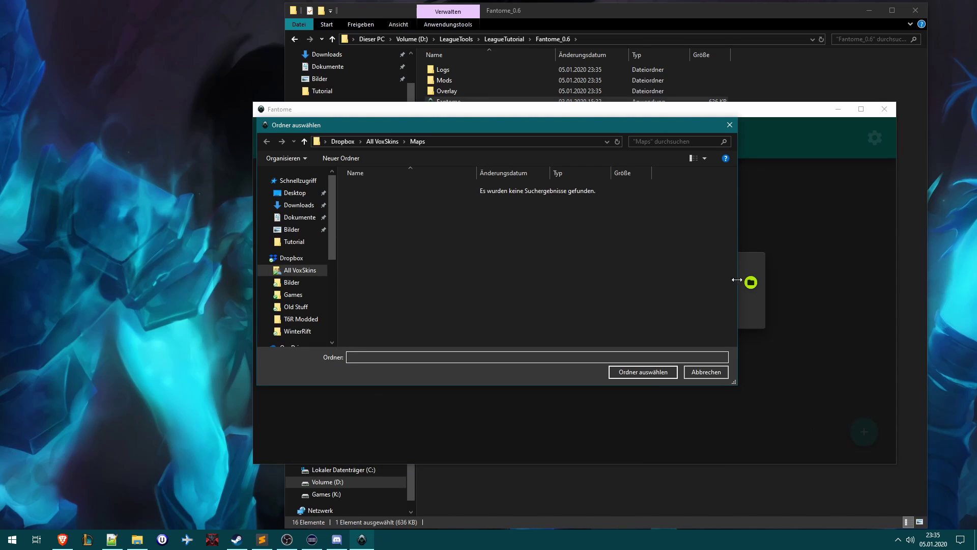
pyautogui.moveTo(334, 221); pyautogui.dragTo(338, 300)
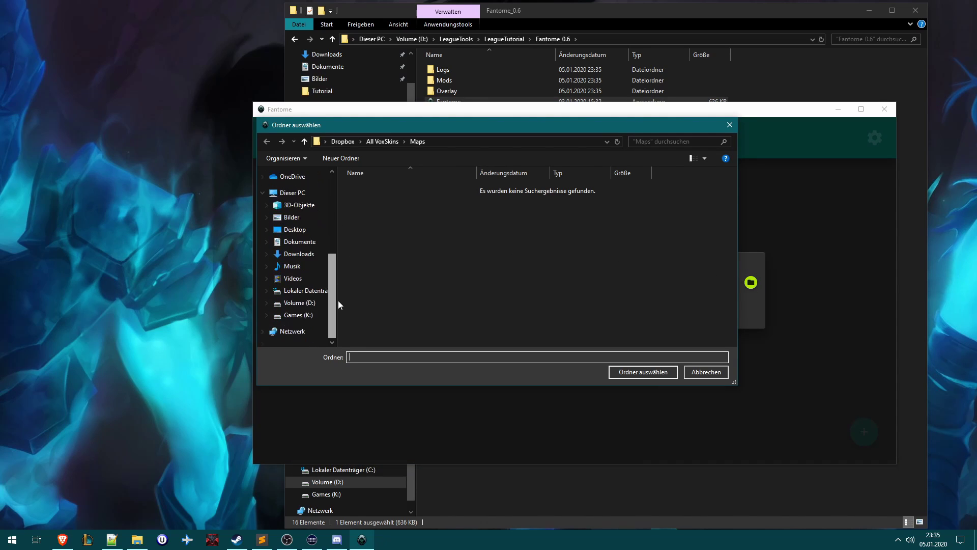
pyautogui.click(306, 315)
pyautogui.scroll(-2, 409, 258)
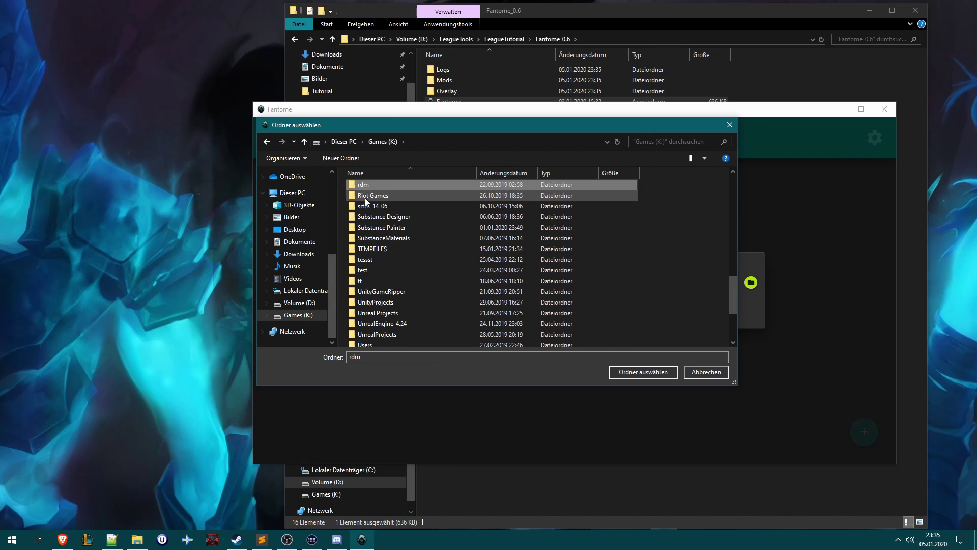
pyautogui.doubleClick(365, 197)
pyautogui.moveTo(388, 122); pyautogui.dragTo(358, 159)
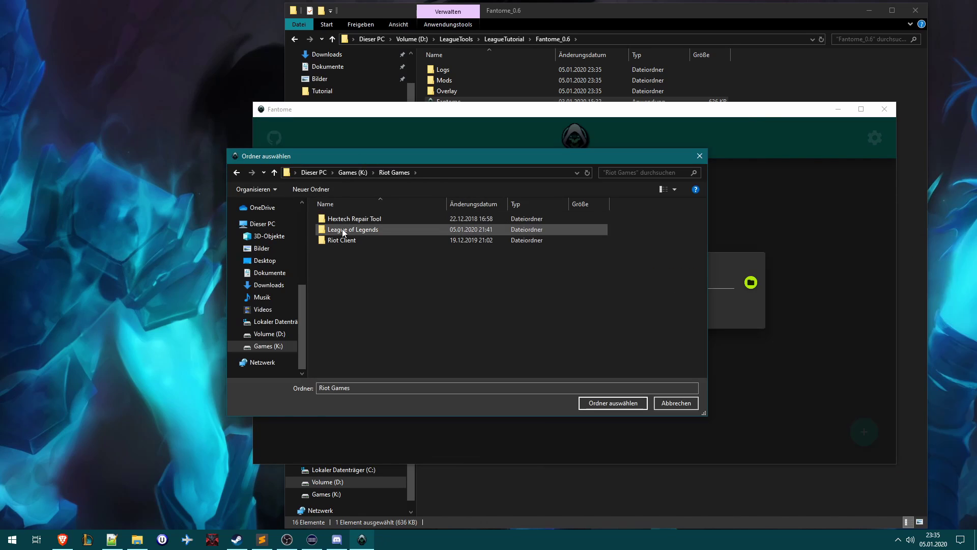
pyautogui.click(325, 229)
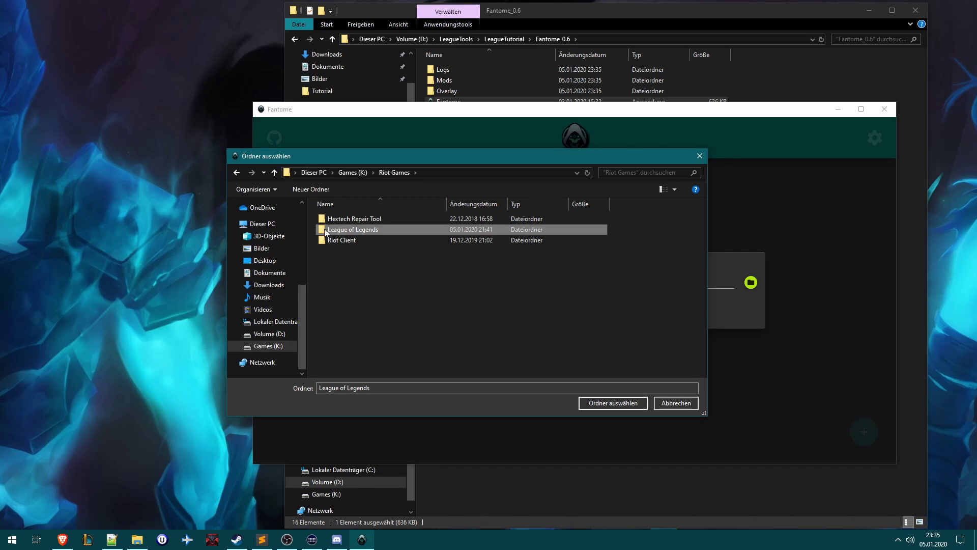
pyautogui.click(603, 405)
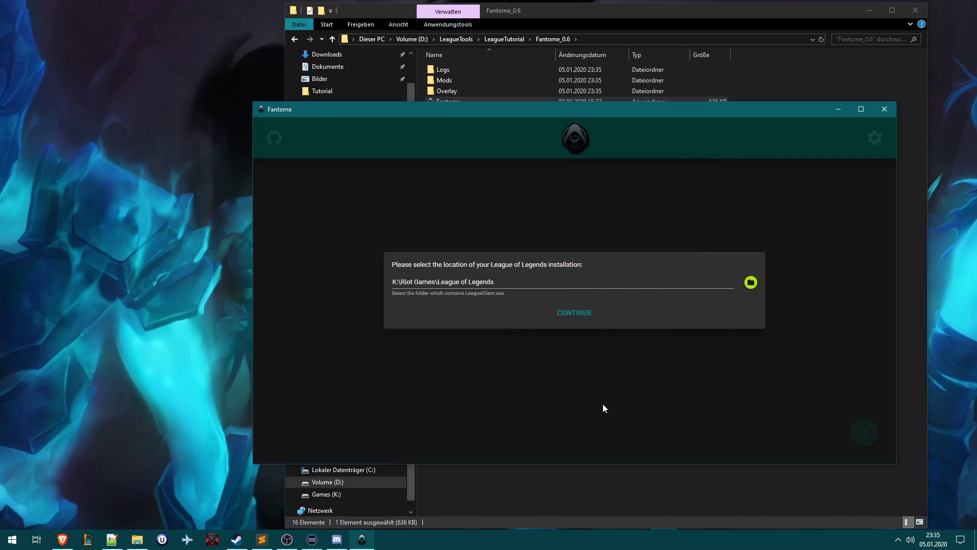
# - Confirm the installation path and expand the + button into Create Mod and import options
pyautogui.click(560, 313)
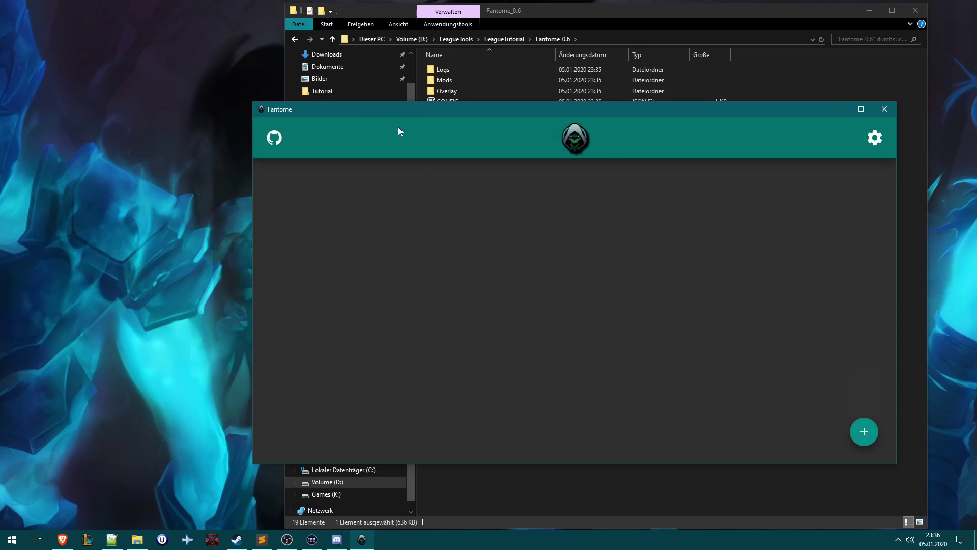
pyautogui.moveTo(415, 109); pyautogui.dragTo(303, 79)
pyautogui.moveTo(421, 81); pyautogui.dragTo(446, 101)
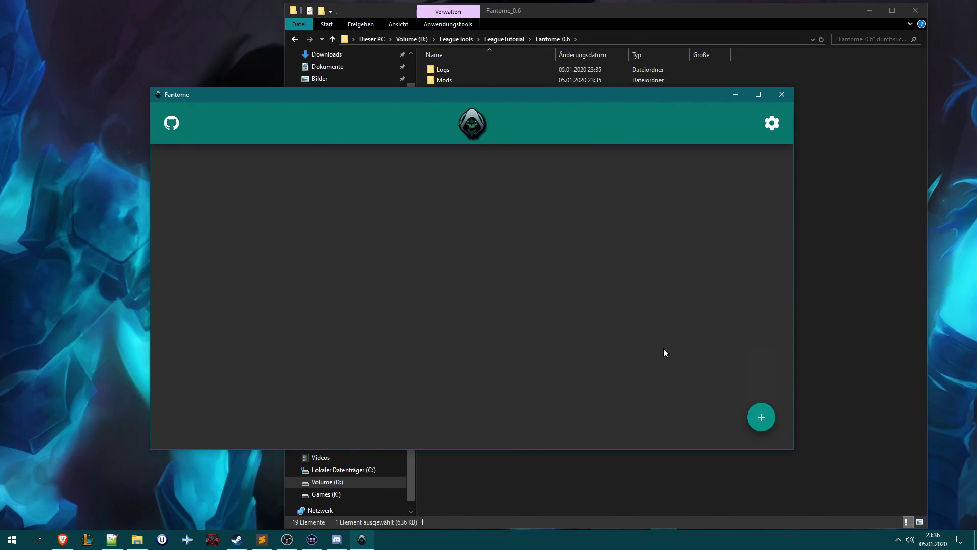
pyautogui.moveTo(766, 420)
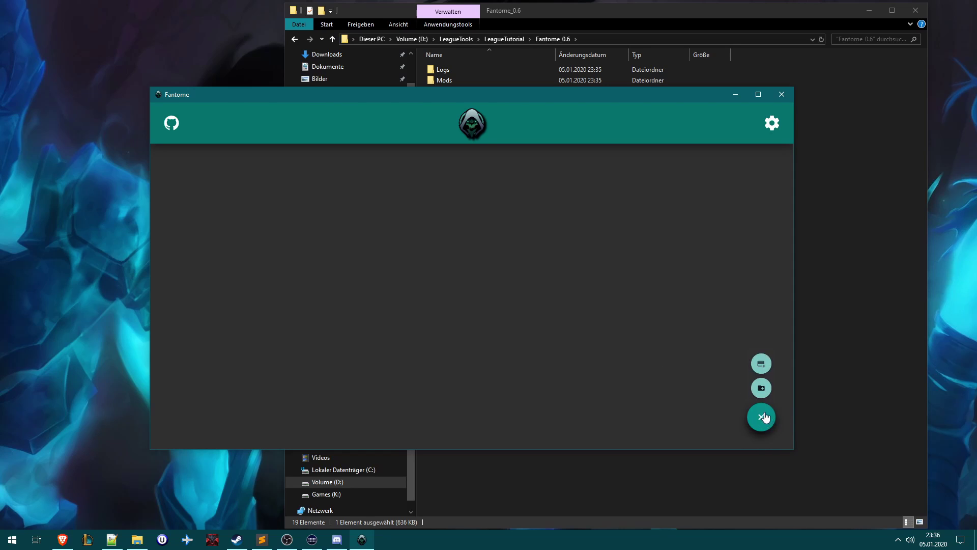
# - Start creating a mod from a ZIP and browse to Dropbox's All VoxSkins folder
pyautogui.click(762, 380)
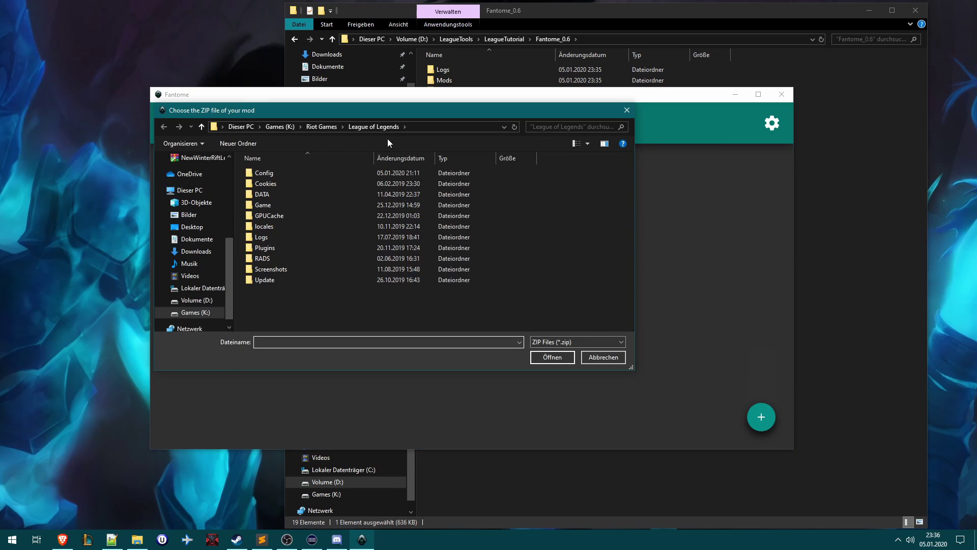
pyautogui.moveTo(377, 111); pyautogui.dragTo(540, 137)
pyautogui.click(60, 491)
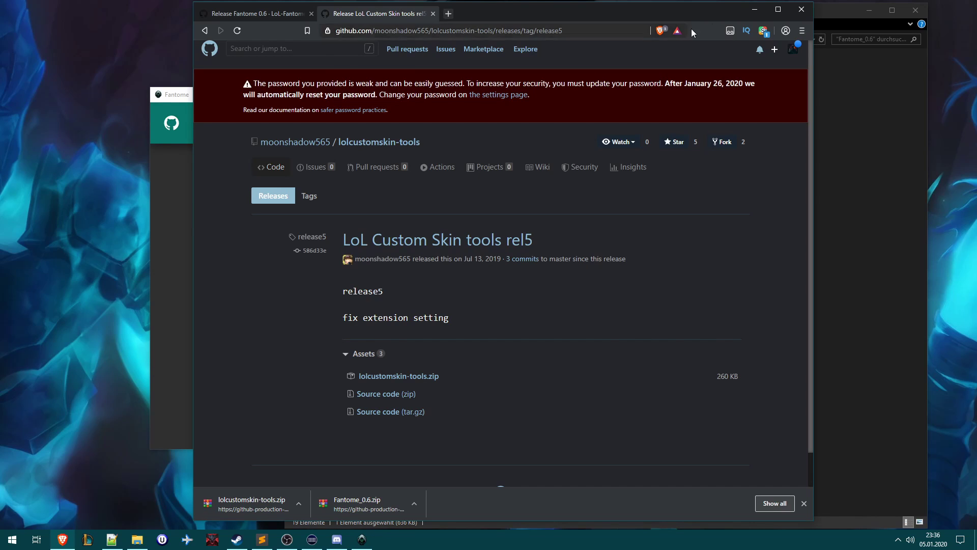
pyautogui.click(755, 15)
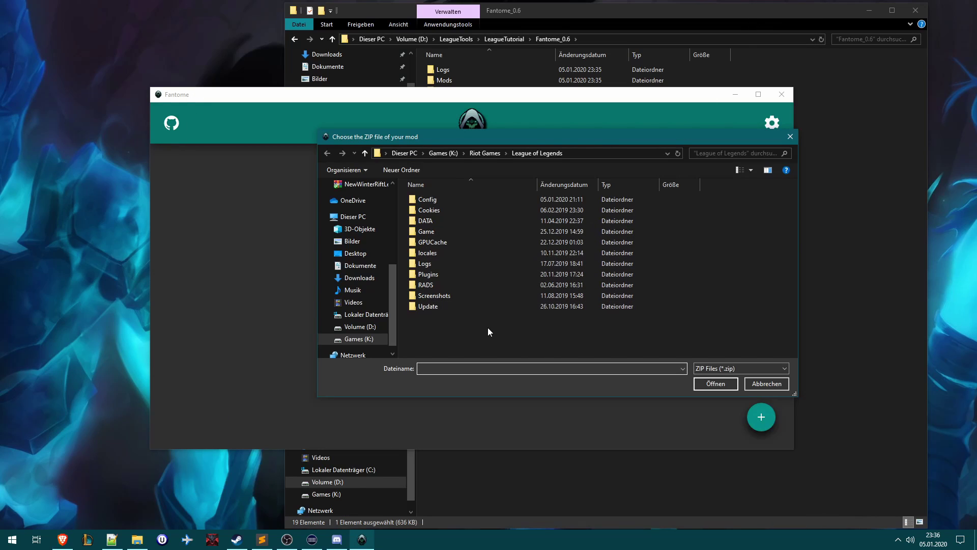
pyautogui.moveTo(392, 292); pyautogui.dragTo(397, 212)
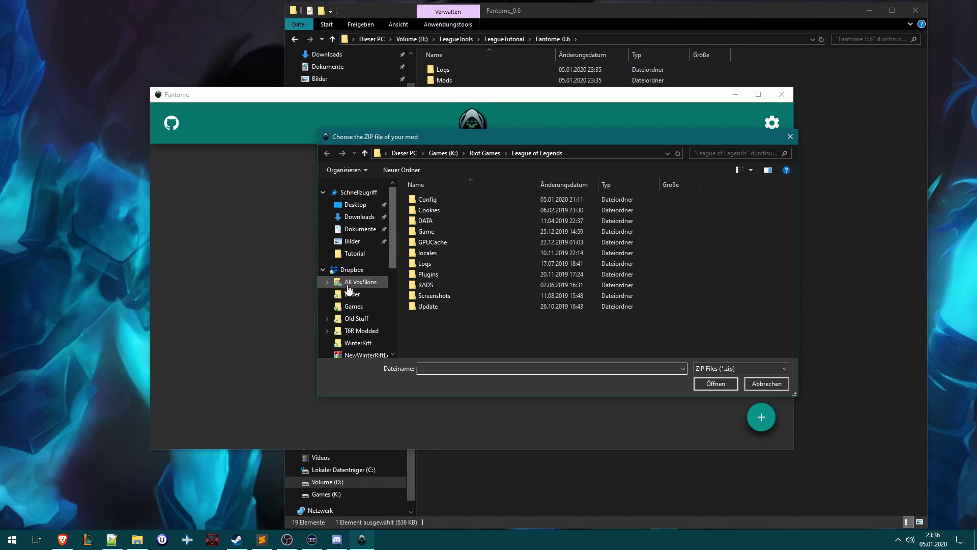
pyautogui.click(341, 270)
pyautogui.click(330, 283)
pyautogui.click(328, 283)
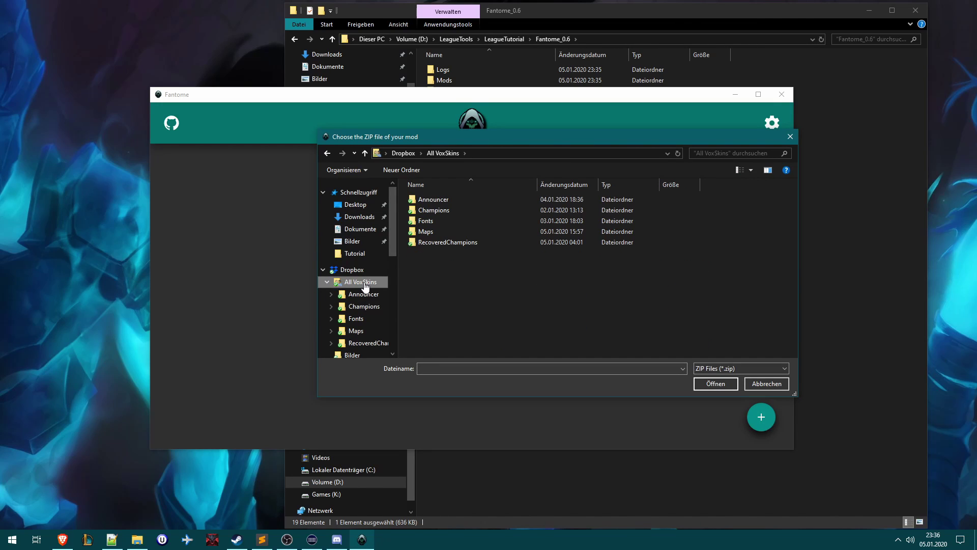
# - Copy the All VoxSkins Dropbox link and load it in a new Brave tab
pyautogui.rightClick(365, 287)
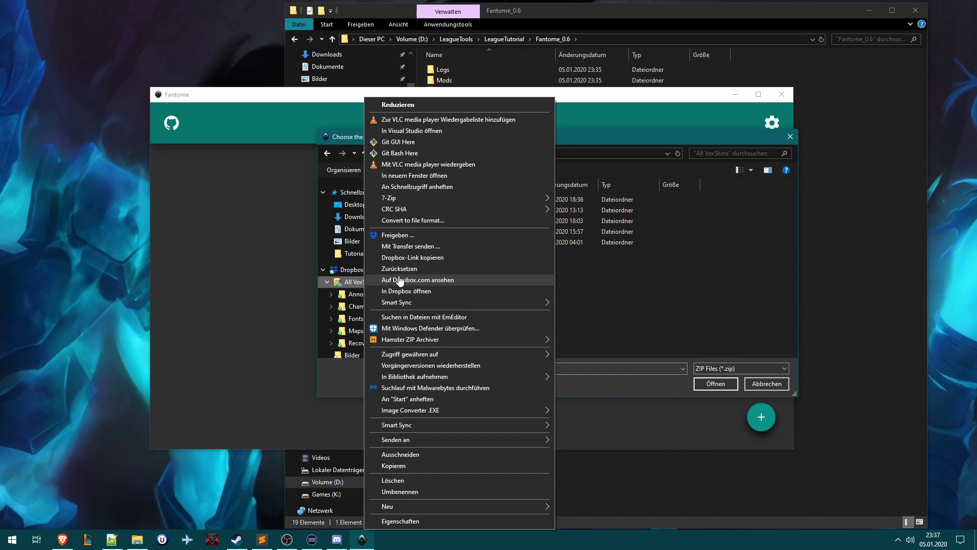
pyautogui.click(410, 257)
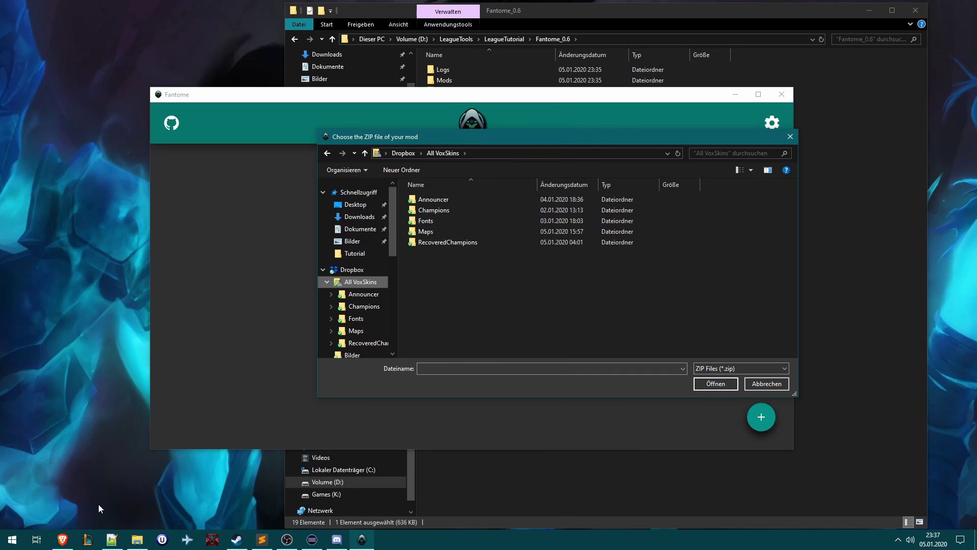
pyautogui.click(61, 543)
pyautogui.click(447, 15)
pyautogui.press('Return')
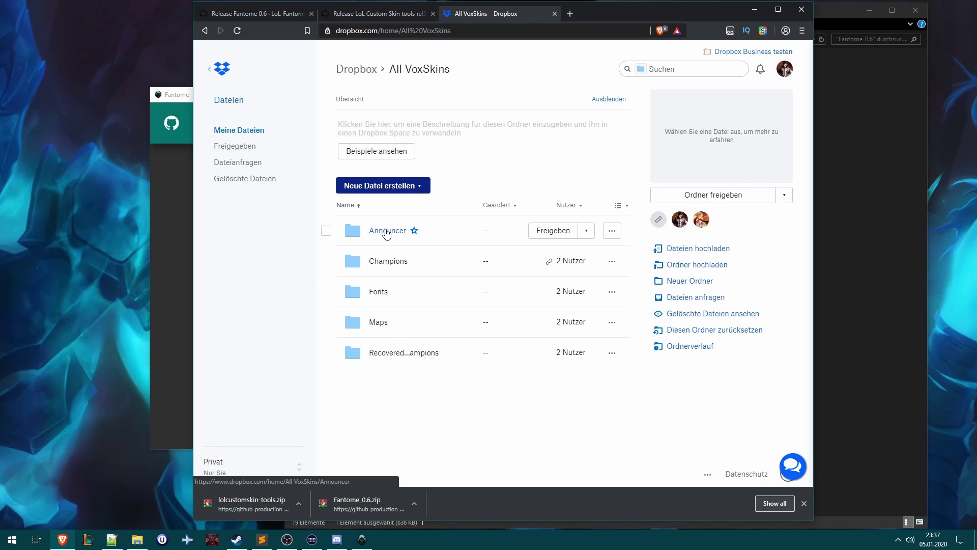
# - Close the Dropbox tab and pick the Xayah The Harpy - 1.0 ZIP in Champions
pyautogui.click(555, 13)
pyautogui.click(754, 9)
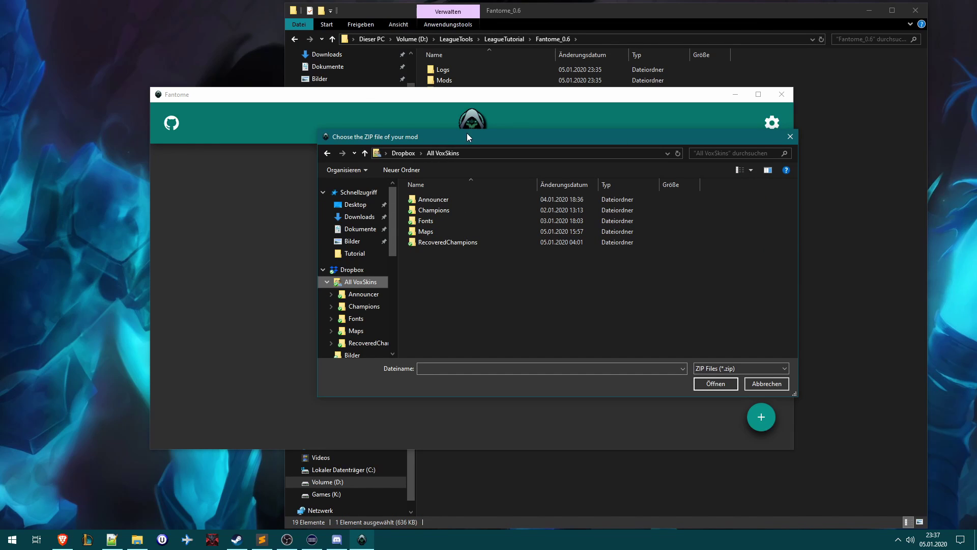
pyautogui.moveTo(466, 135); pyautogui.dragTo(411, 148)
pyautogui.moveTo(337, 237); pyautogui.dragTo(337, 253)
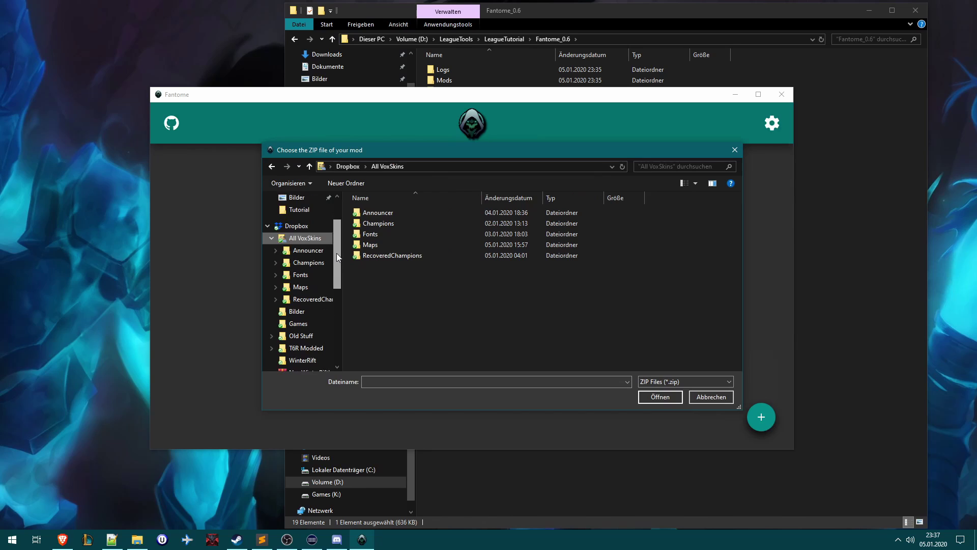
pyautogui.doubleClick(375, 225)
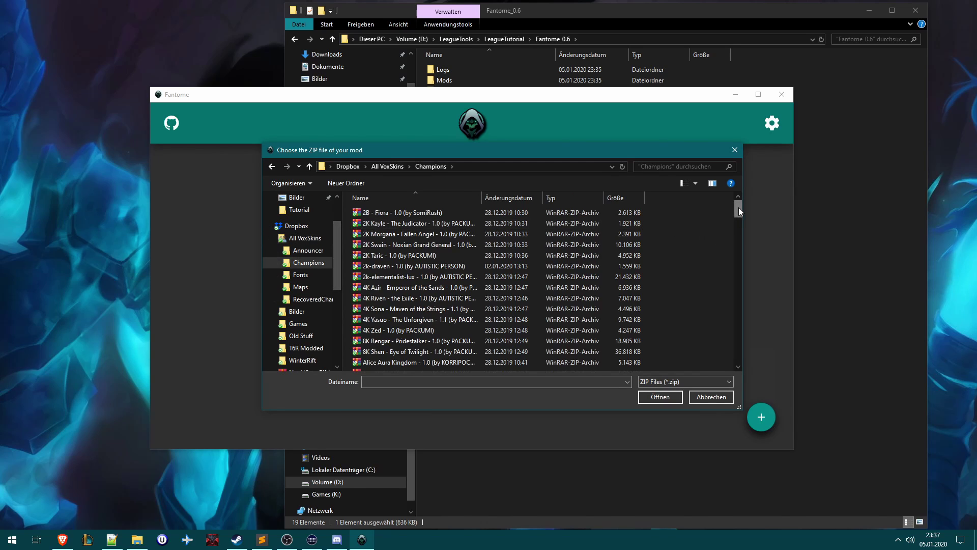
pyautogui.moveTo(739, 208); pyautogui.dragTo(742, 338)
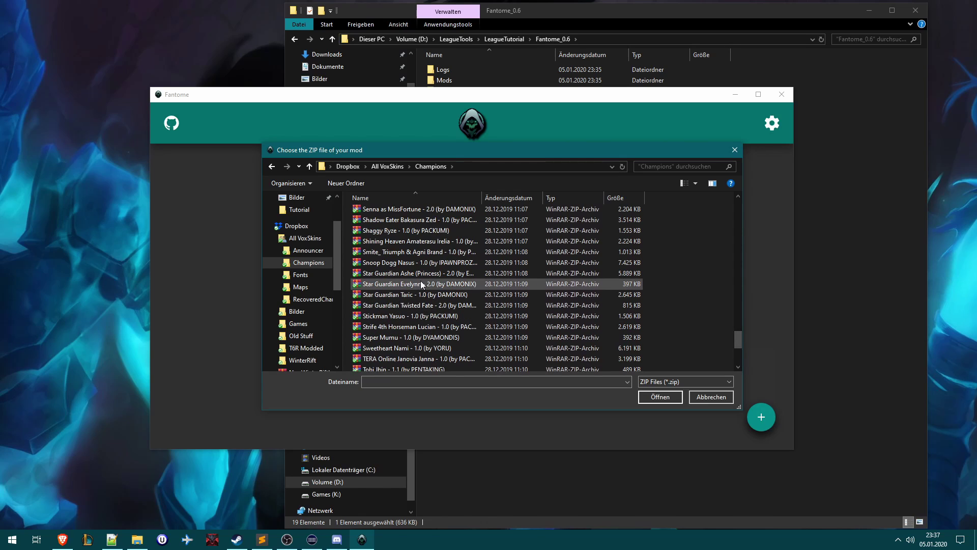
pyautogui.scroll(-4, 581, 301)
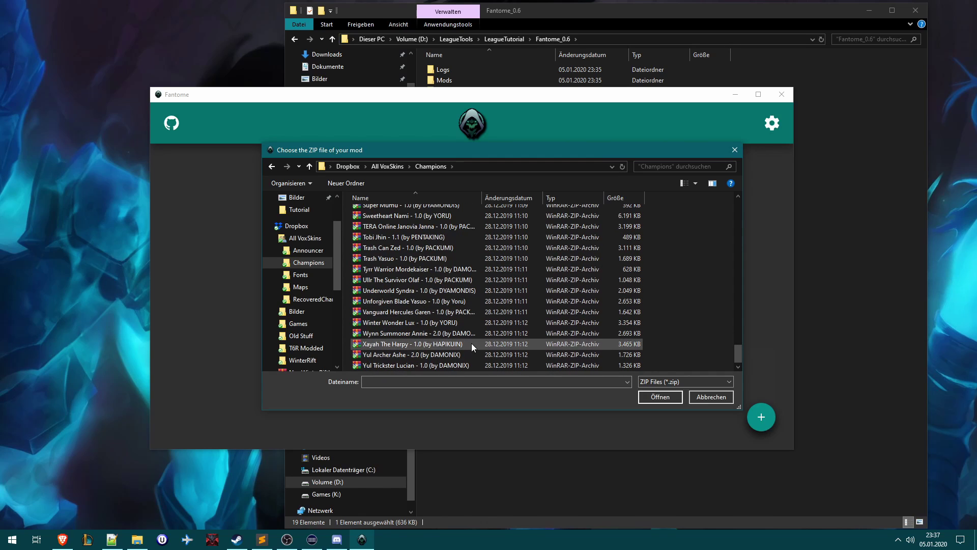
pyautogui.click(471, 343)
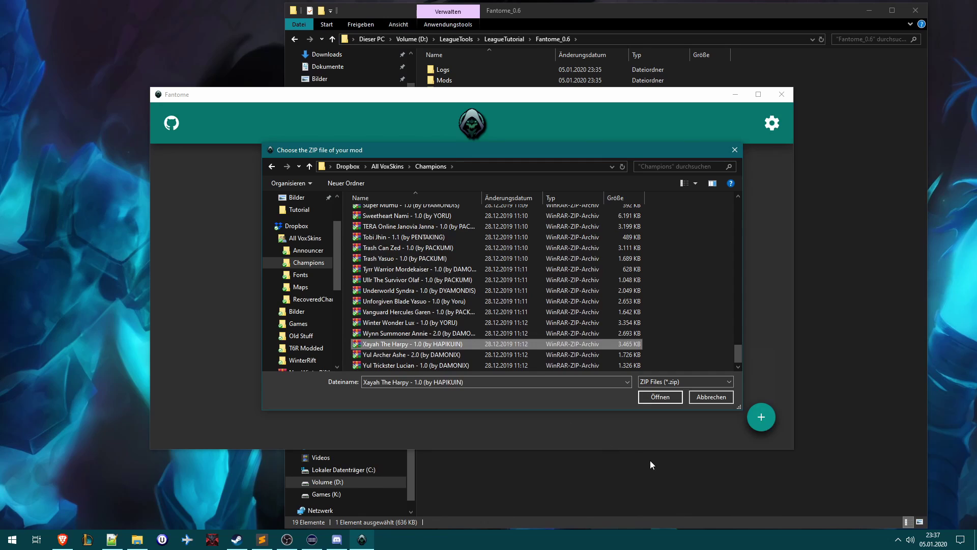
# - Install Xayah The Harpy 1.0 as a mod and toggle it off and back on
pyautogui.click(656, 397)
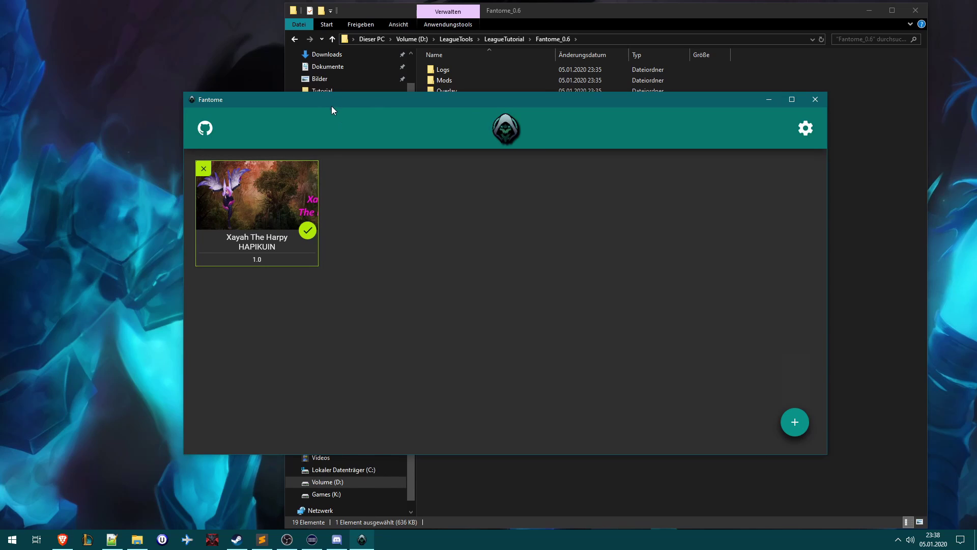
pyautogui.moveTo(331, 104); pyautogui.dragTo(354, 102)
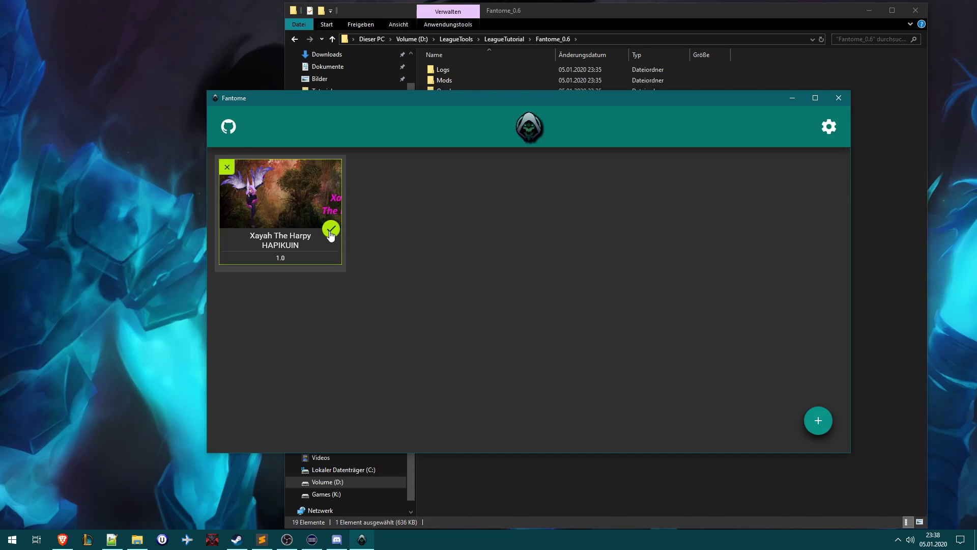
pyautogui.click(331, 230)
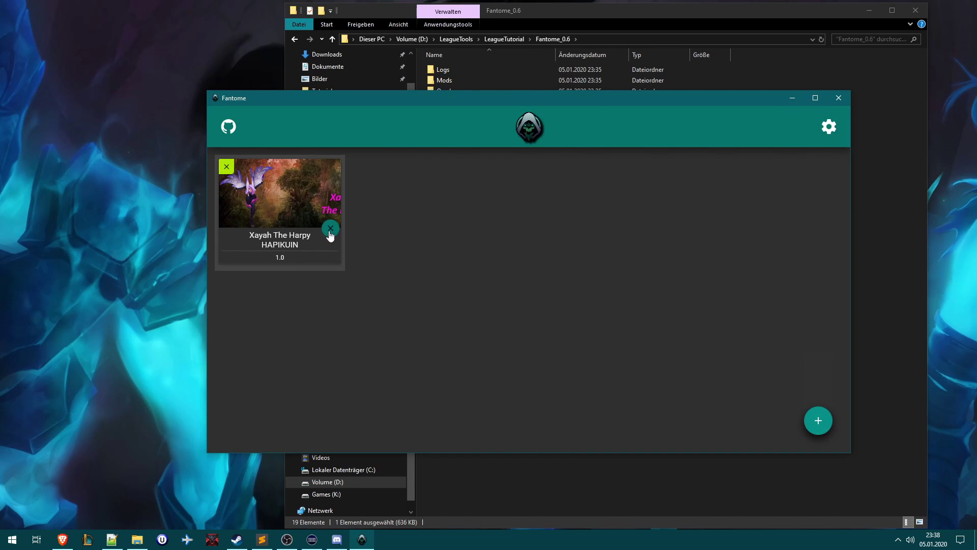
pyautogui.click(331, 230)
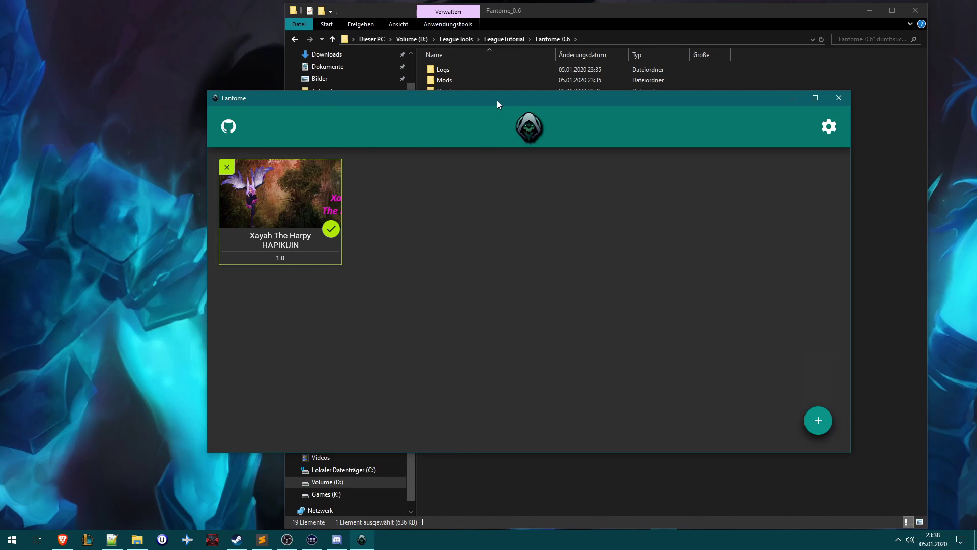
pyautogui.moveTo(526, 101); pyautogui.dragTo(496, 95)
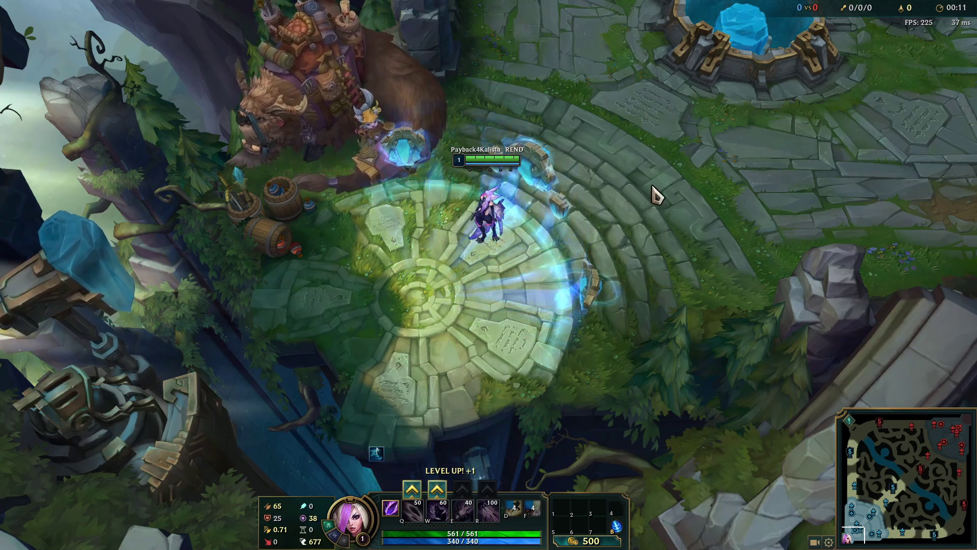
# - Zoom the in-game camera in and out to inspect the modded Xayah skin
pyautogui.scroll(5, 492, 277)
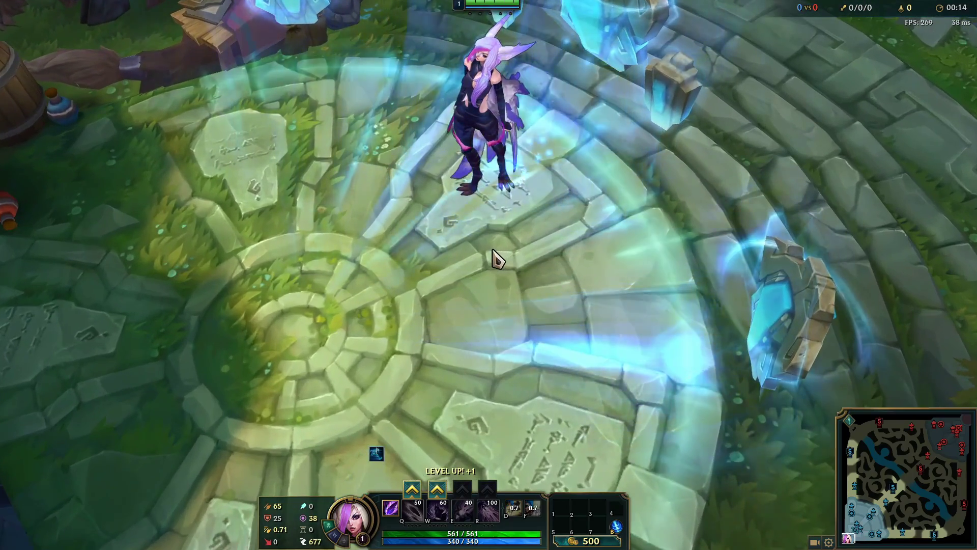
pyautogui.scroll(-5, 493, 255)
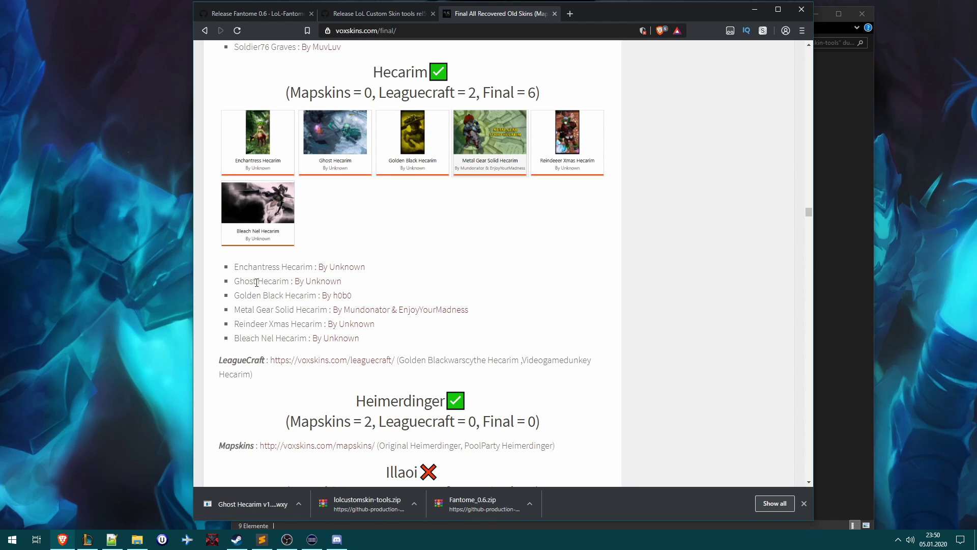
# - Highlight the 'Ghost Hecarim : By Unknown' entry in Hecarim's skin list
pyautogui.moveTo(235, 283); pyautogui.dragTo(372, 287)
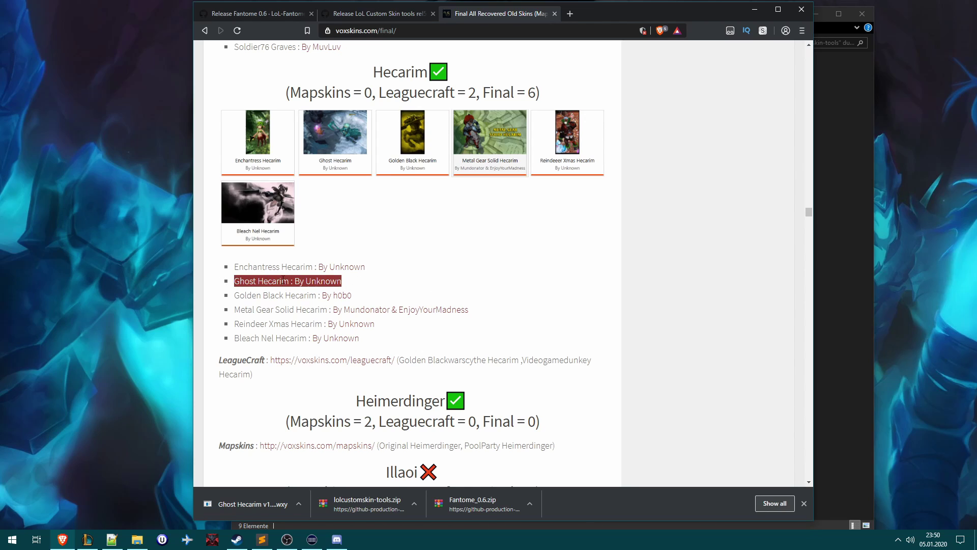
# - Drop the Ghost Hecarim v1 WXY file onto wxyextract and acknowledge the Done message
pyautogui.click(755, 9)
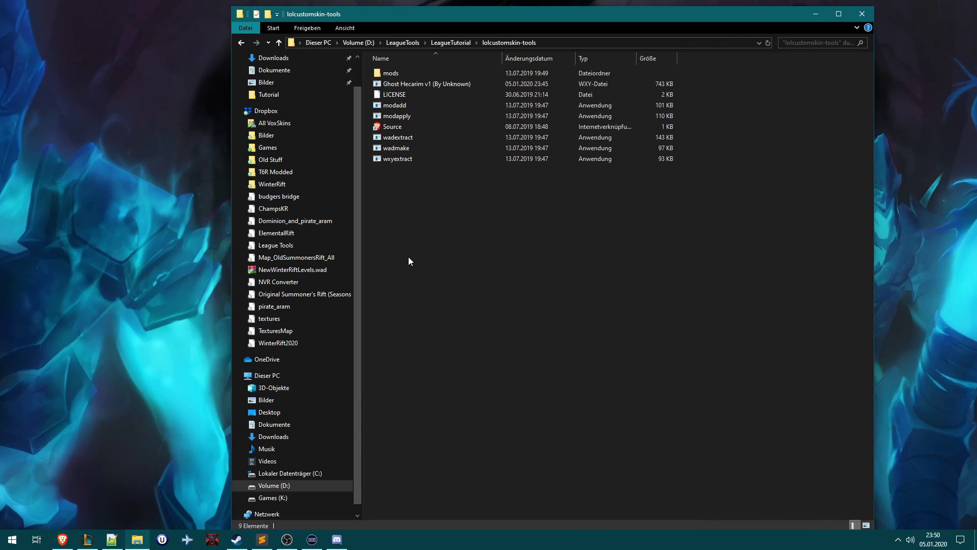
pyautogui.moveTo(432, 82); pyautogui.dragTo(593, 91)
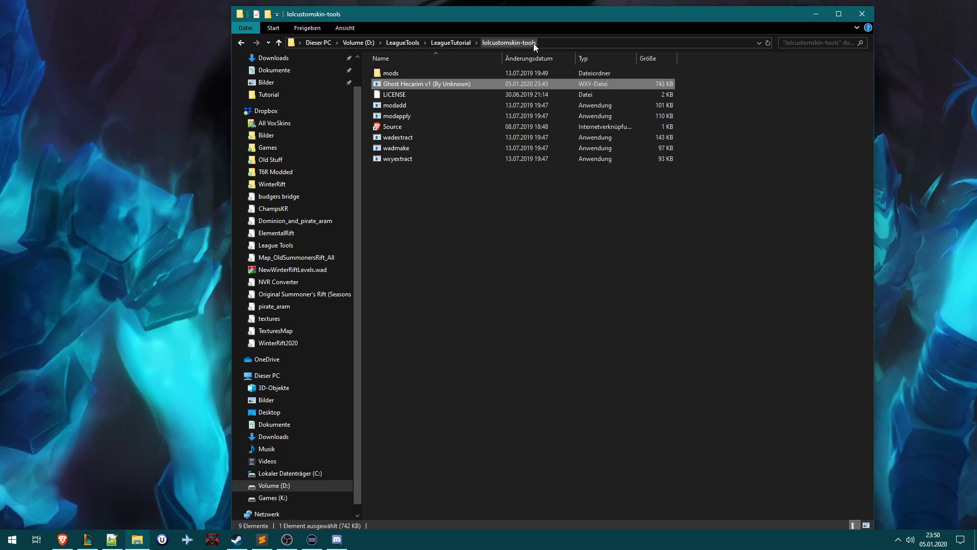
pyautogui.click(407, 217)
pyautogui.click(387, 160)
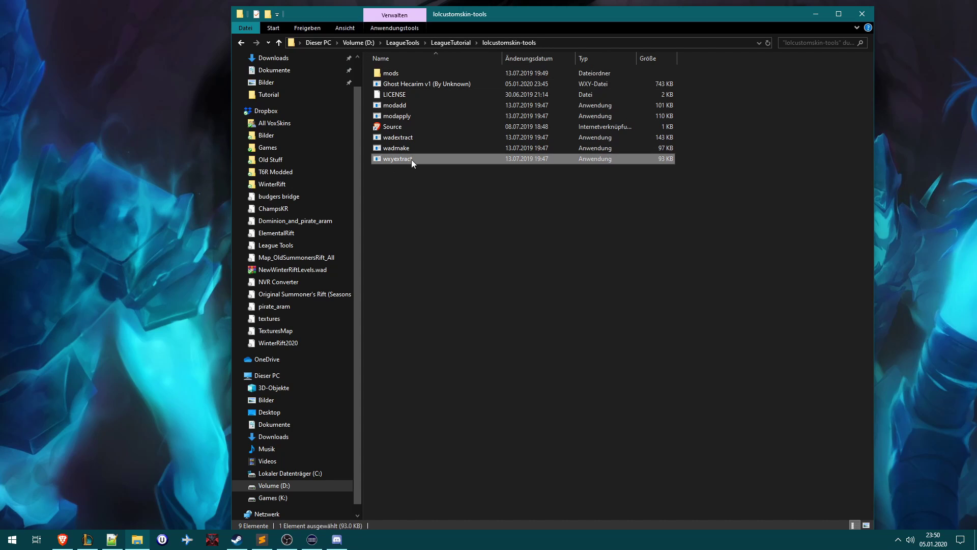
pyautogui.moveTo(433, 84); pyautogui.dragTo(398, 156)
pyautogui.click(546, 365)
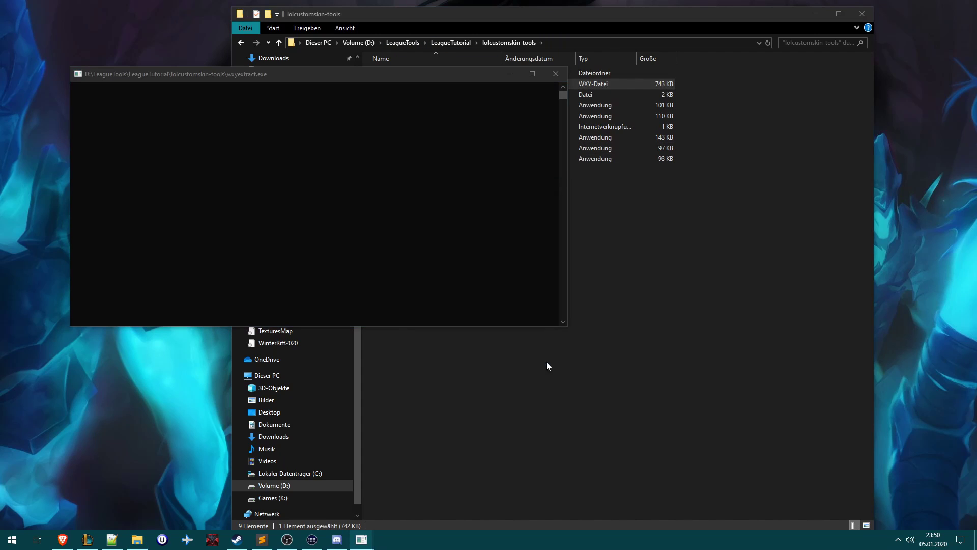
pyautogui.click(502, 301)
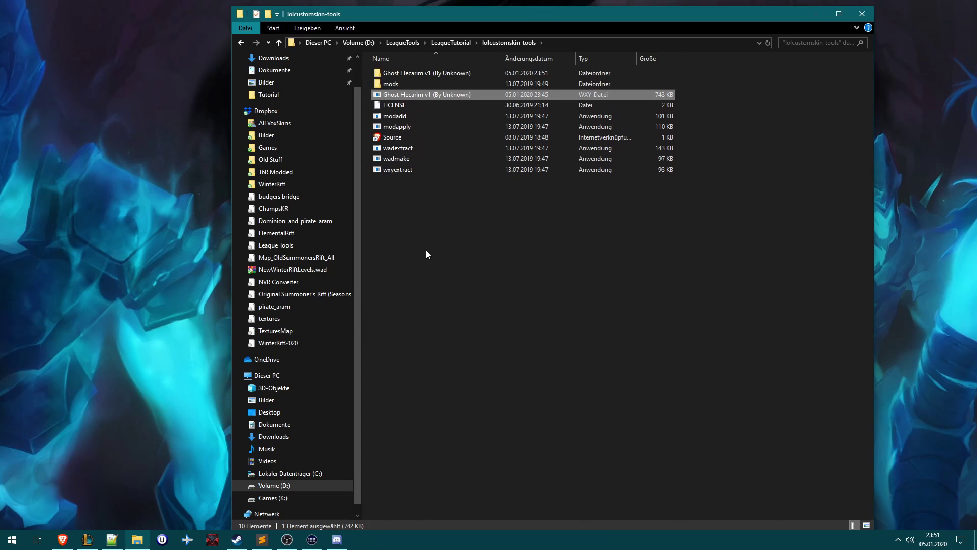
pyautogui.click(396, 73)
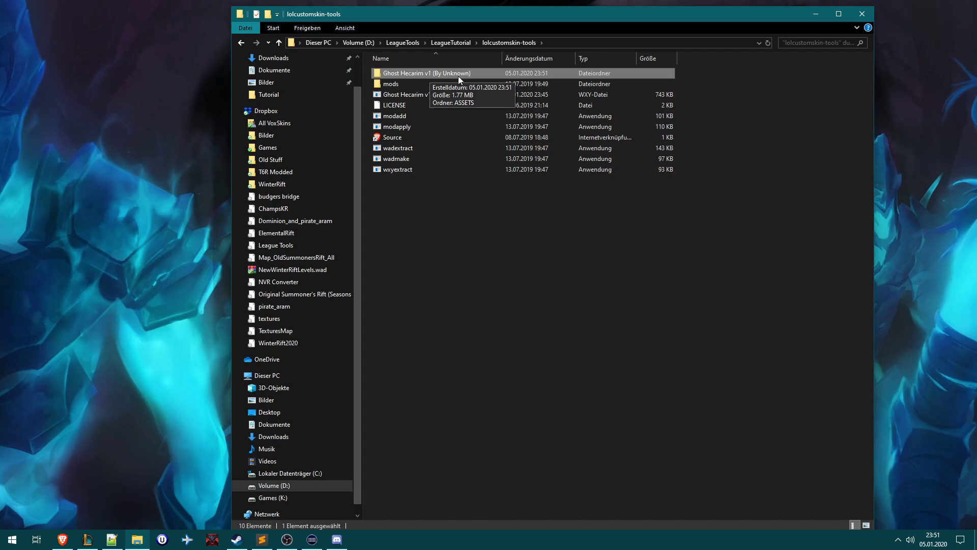
pyautogui.click(366, 84)
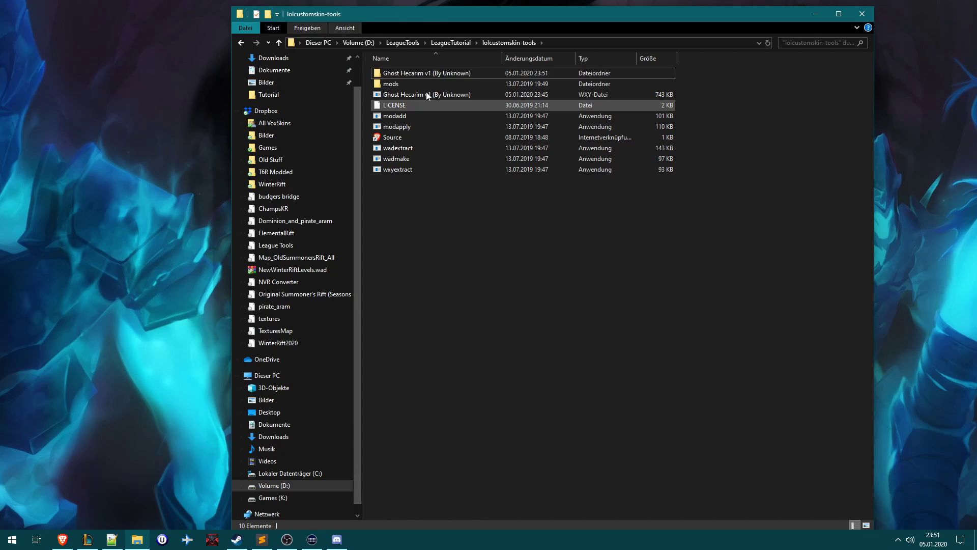
pyautogui.doubleClick(393, 74)
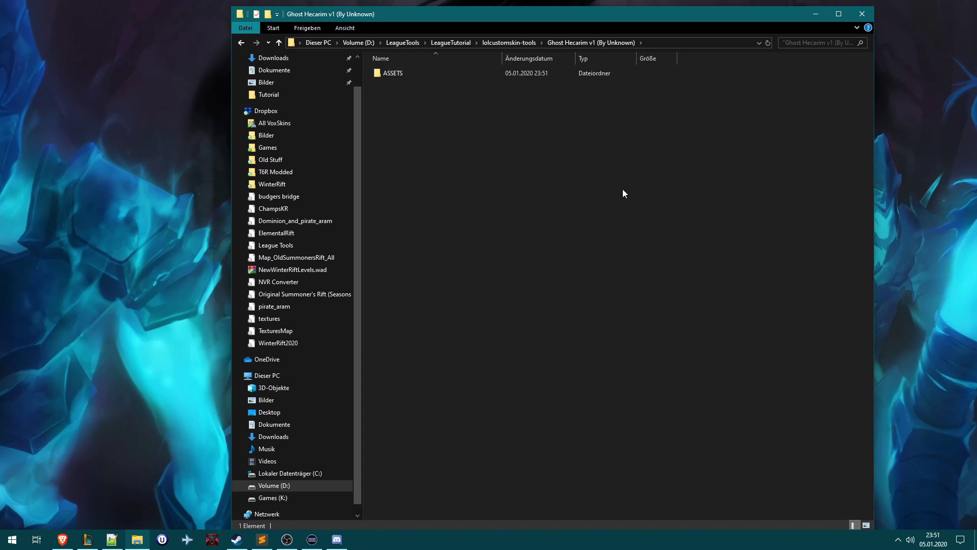
pyautogui.moveTo(369, 111); pyautogui.dragTo(716, 32)
pyautogui.doubleClick(389, 74)
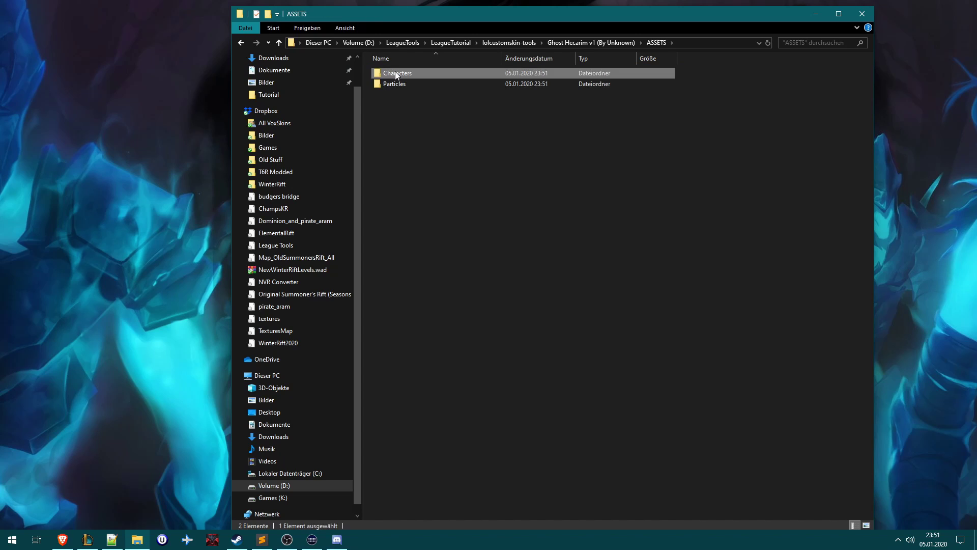
pyautogui.doubleClick(395, 74)
pyautogui.doubleClick(398, 74)
pyautogui.doubleClick(399, 74)
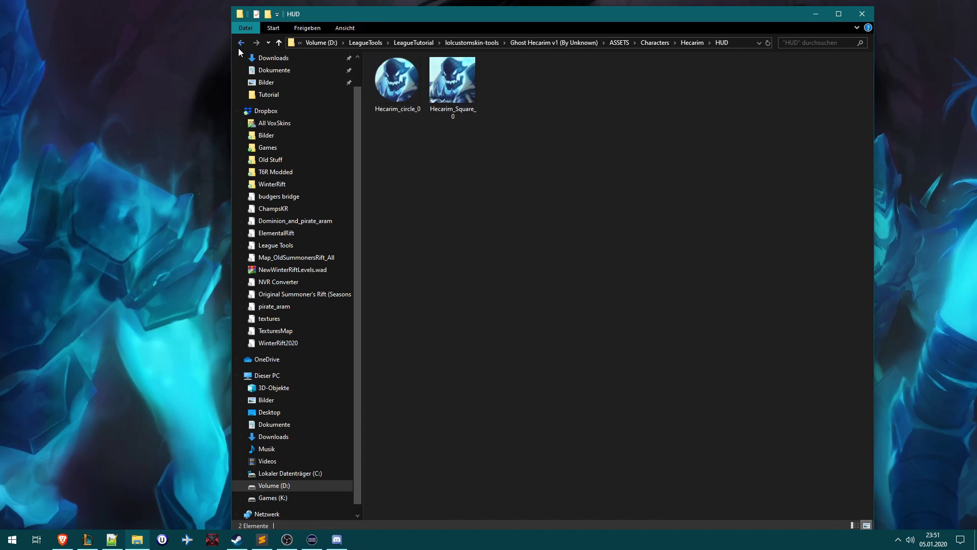
pyautogui.click(241, 42)
pyautogui.doubleClick(415, 84)
pyautogui.click(414, 77)
pyautogui.doubleClick(415, 77)
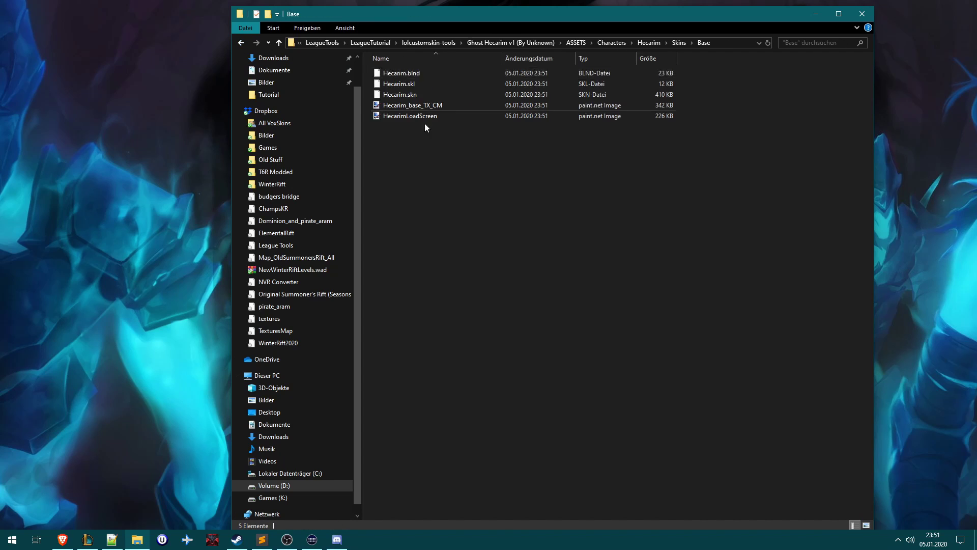
pyautogui.click(242, 43)
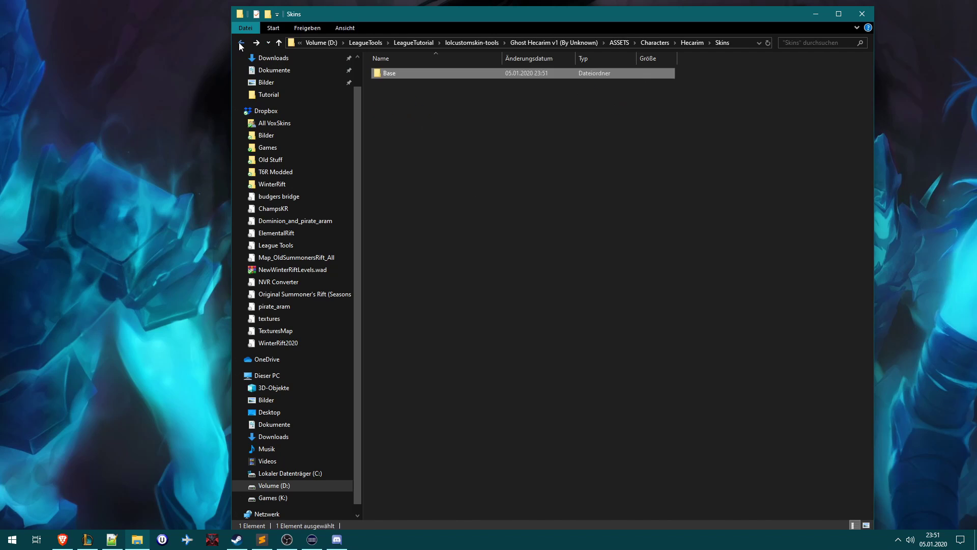
pyautogui.click(241, 42)
pyautogui.click(241, 42)
pyautogui.click(241, 43)
pyautogui.click(240, 43)
pyautogui.click(401, 90)
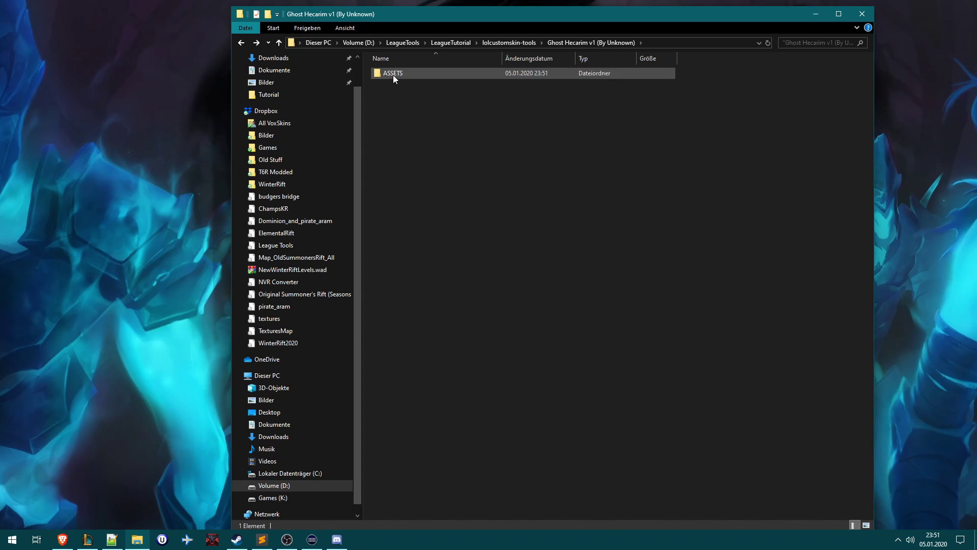
pyautogui.moveTo(719, 134); pyautogui.dragTo(390, 78)
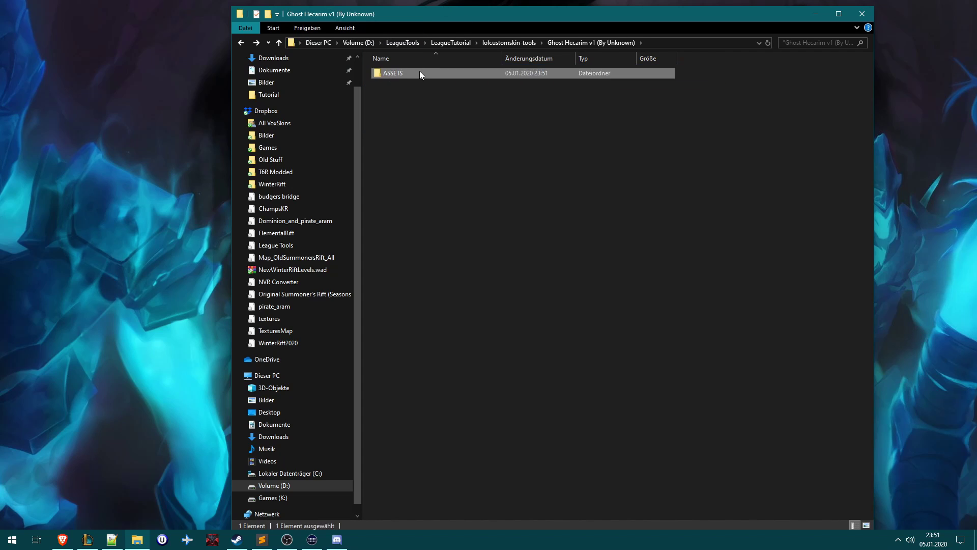
pyautogui.click(441, 127)
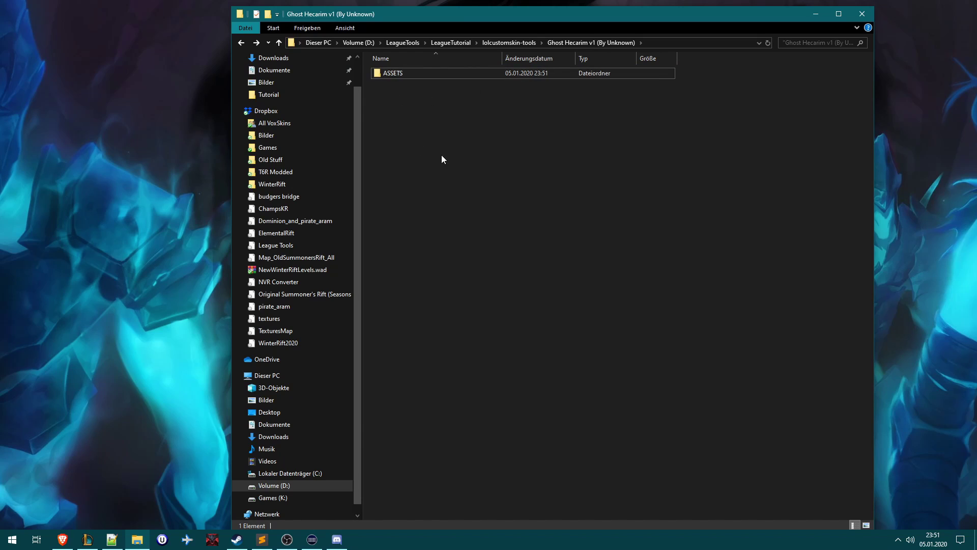
pyautogui.moveTo(780, 255); pyautogui.dragTo(330, 14)
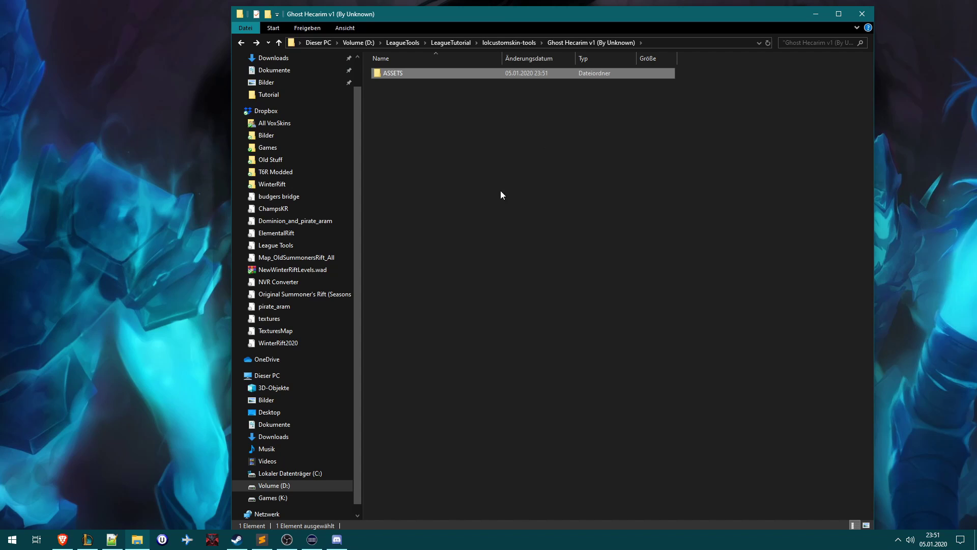
pyautogui.click(448, 143)
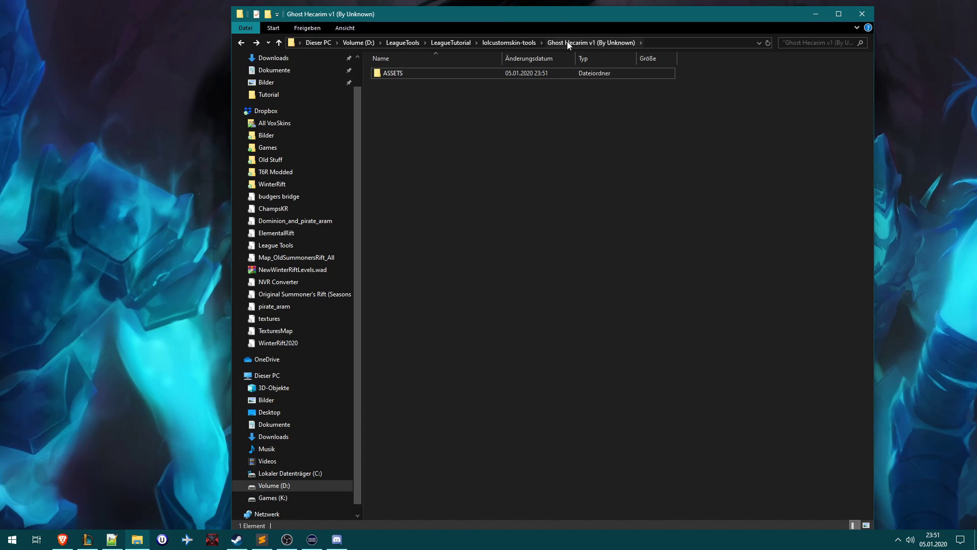
pyautogui.click(511, 42)
pyautogui.click(533, 296)
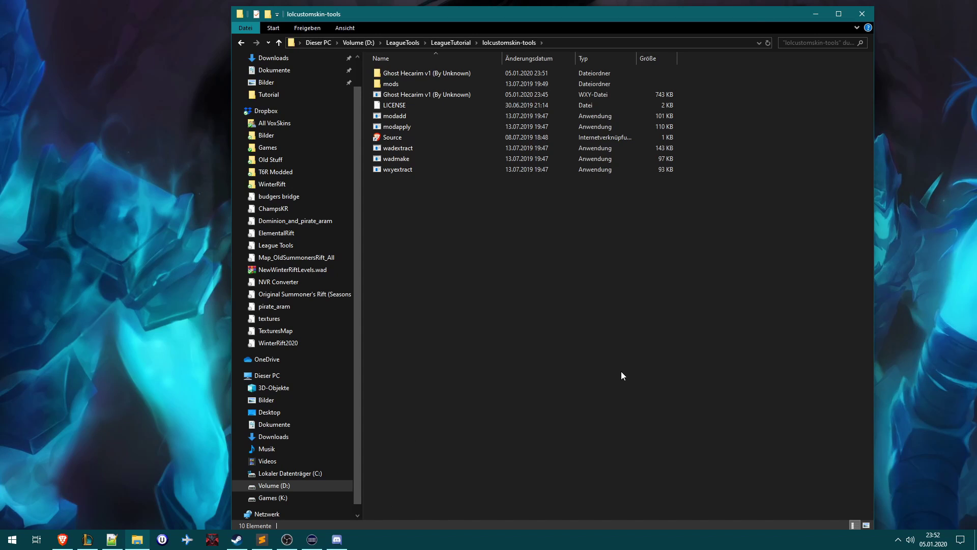
# - Restore Fantome from the system tray and position its window to show the Xayah The Harpy mod
pyautogui.click(898, 541)
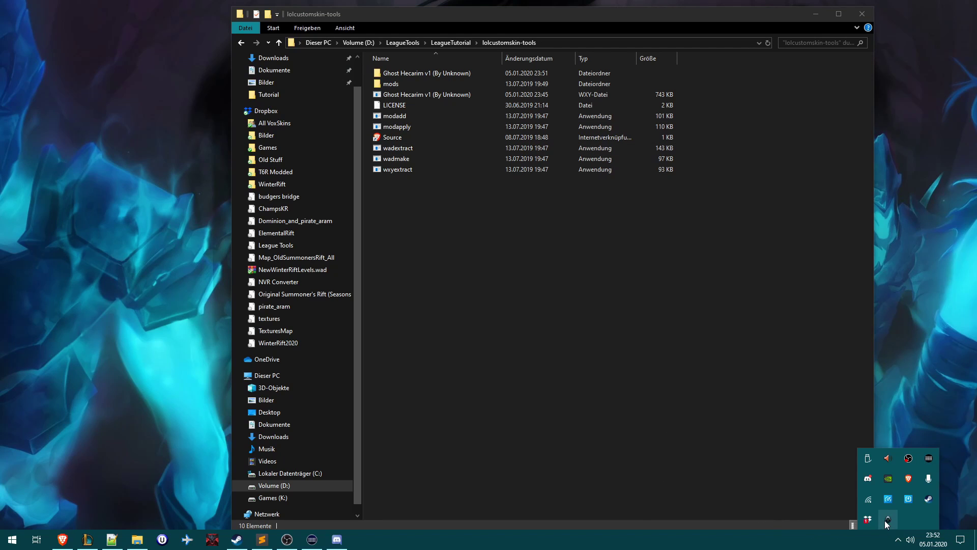
pyautogui.click(884, 520)
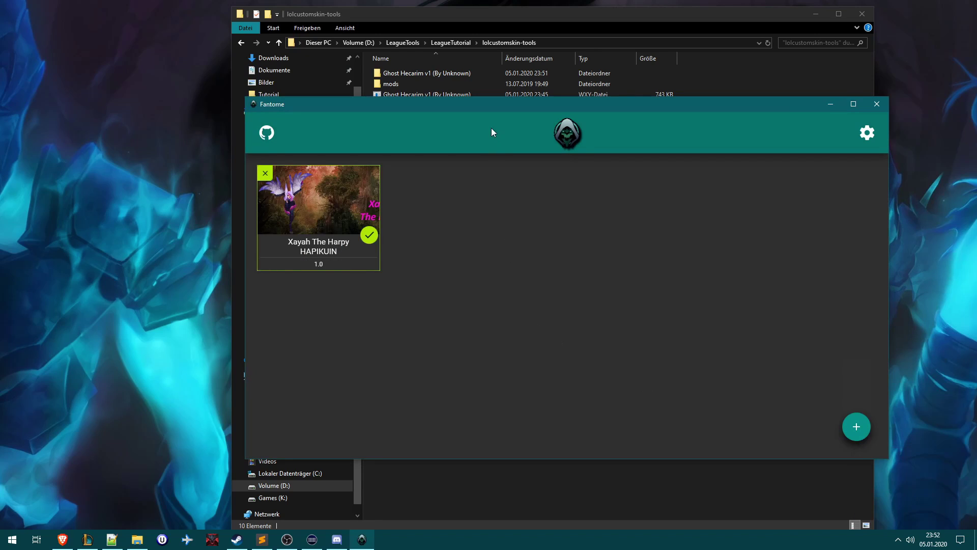
pyautogui.moveTo(492, 126); pyautogui.dragTo(439, 156)
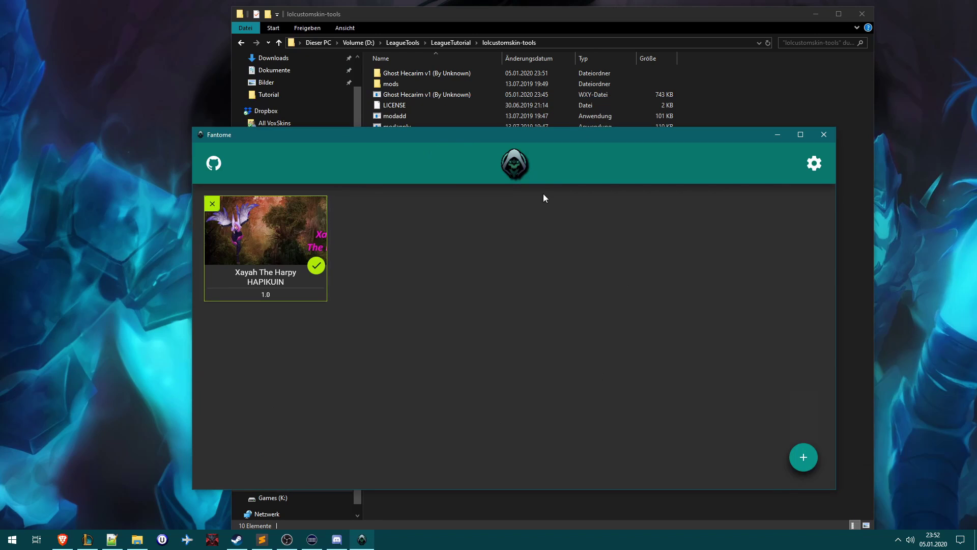
# - Start a new mod named 'Ghost Hecarim' with author Unknown
pyautogui.moveTo(810, 462)
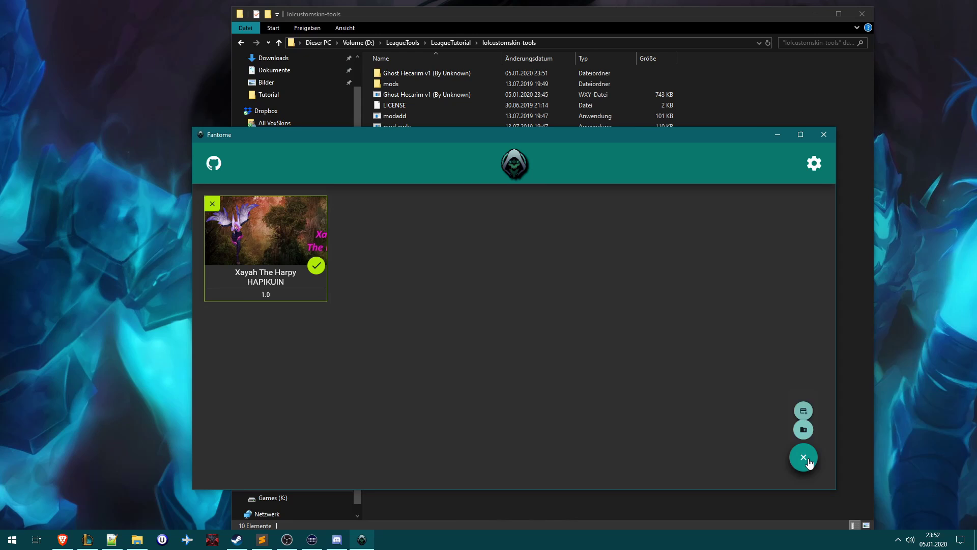
pyautogui.click(803, 428)
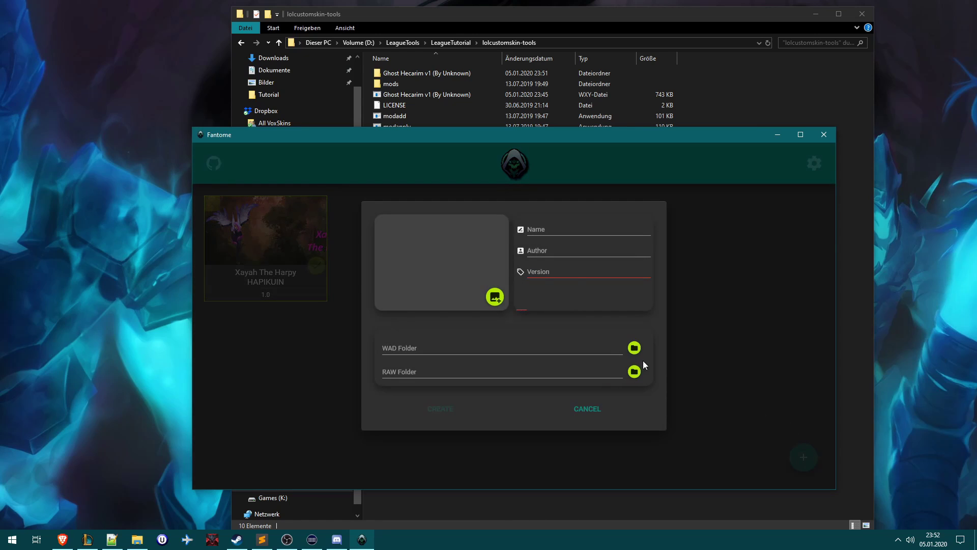
pyautogui.click(544, 229)
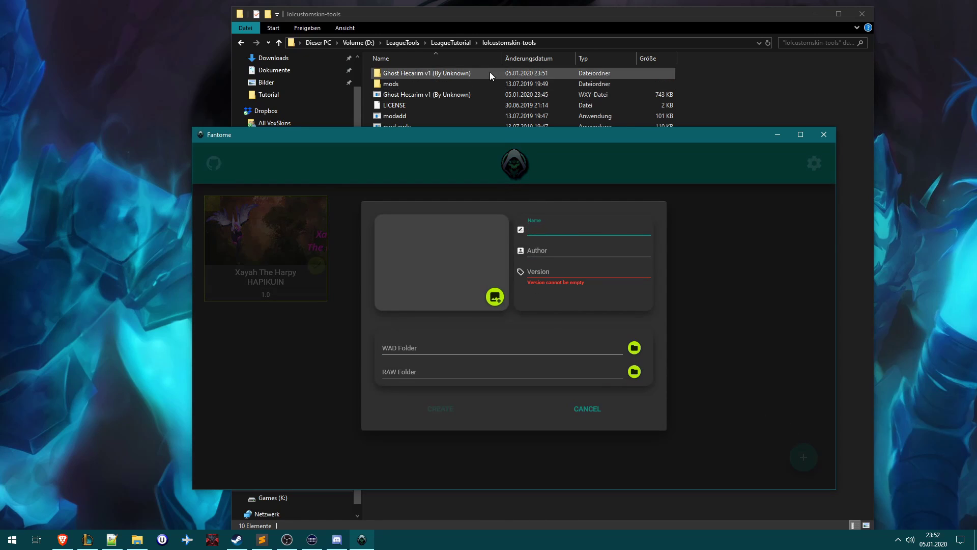
pyautogui.write('Gho')
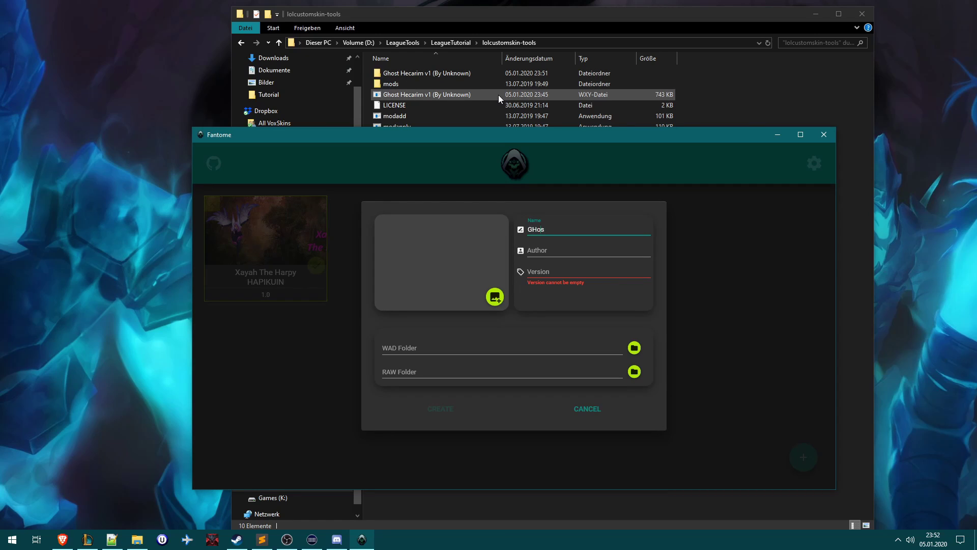
pyautogui.write('st Hecarim')
pyautogui.click(546, 250)
pyautogui.write('Unknown')
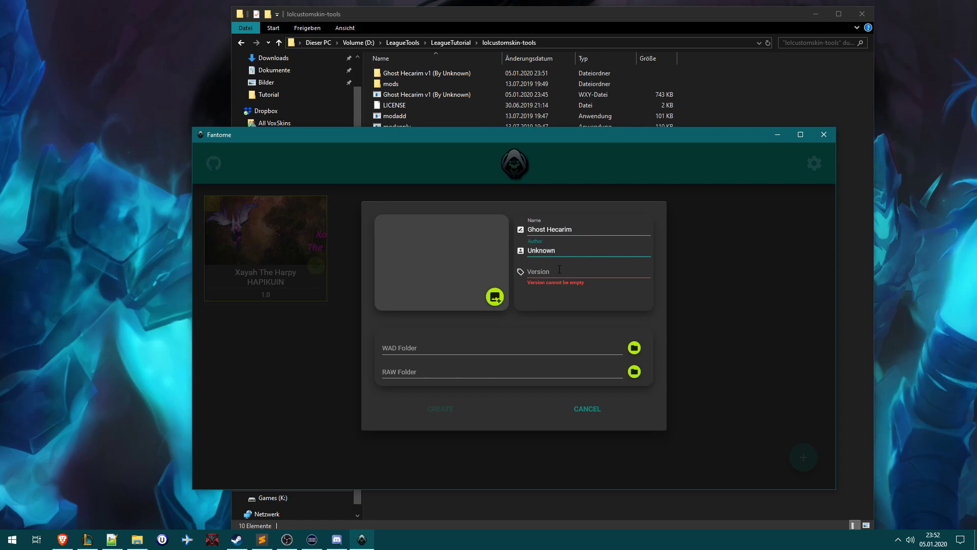
# - Set the mod version to 1.0 after the v1, 0 and 1.0.0.0 formats are rejected
pyautogui.click(558, 270)
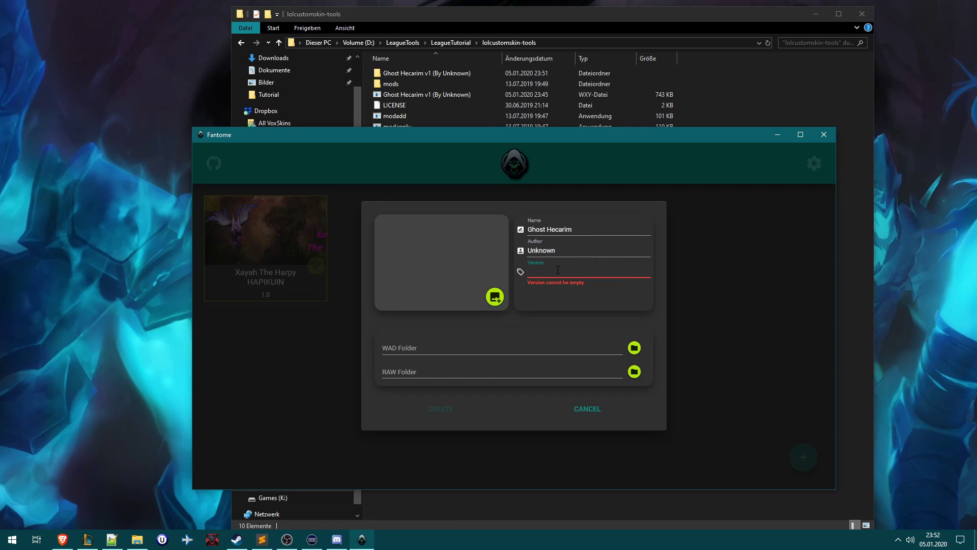
pyautogui.write('1.0')
pyautogui.press('BackSpace')
pyautogui.write('v1')
pyautogui.press('BackSpace')
pyautogui.press('BackSpace')
pyautogui.write('0')
pyautogui.press('BackSpace')
pyautogui.write('1.0.0.0')
pyautogui.press('BackSpace')
pyautogui.press('BackSpace')
pyautogui.press('BackSpace')
pyautogui.press('BackSpace')
pyautogui.press('BackSpace')
pyautogui.press('BackSpace')
pyautogui.press('BackSpace')
pyautogui.write('1.0')
# - Set a Ghost Hecarim picture as the mod's image, then place Fantome beside the Explorer files
pyautogui.click(495, 297)
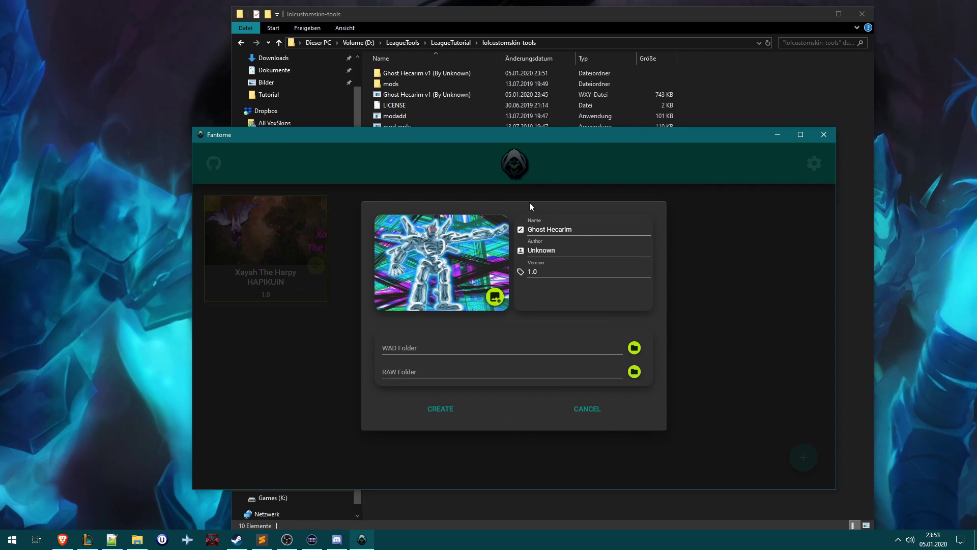
pyautogui.moveTo(520, 133); pyautogui.dragTo(601, 99)
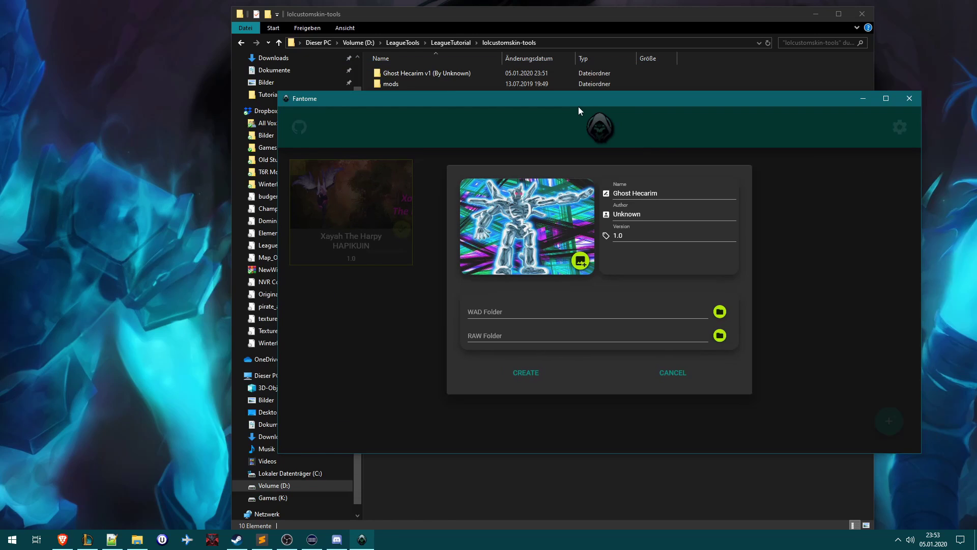
pyautogui.click(469, 312)
pyautogui.click(472, 312)
pyautogui.moveTo(415, 100); pyautogui.dragTo(597, 92)
pyautogui.moveTo(373, 15); pyautogui.dragTo(128, 13)
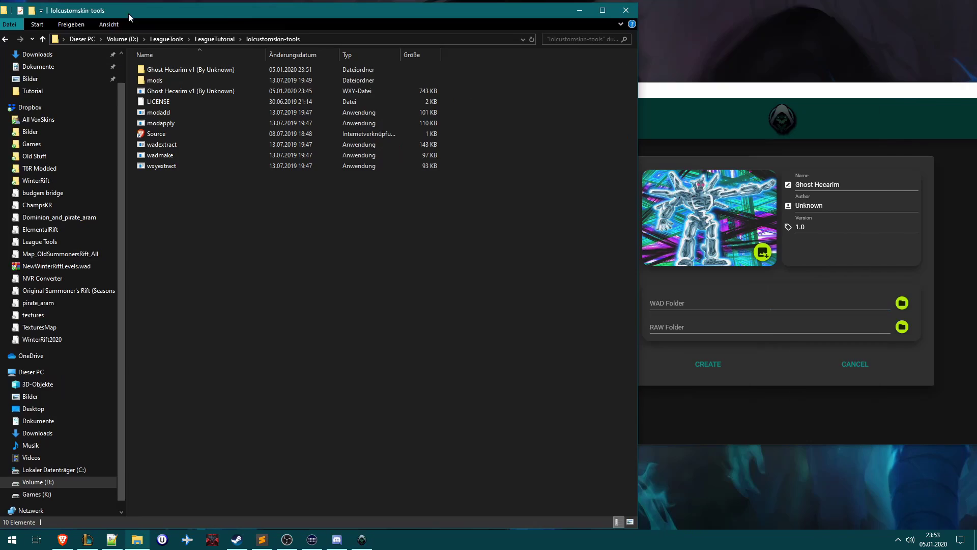
pyautogui.click(662, 328)
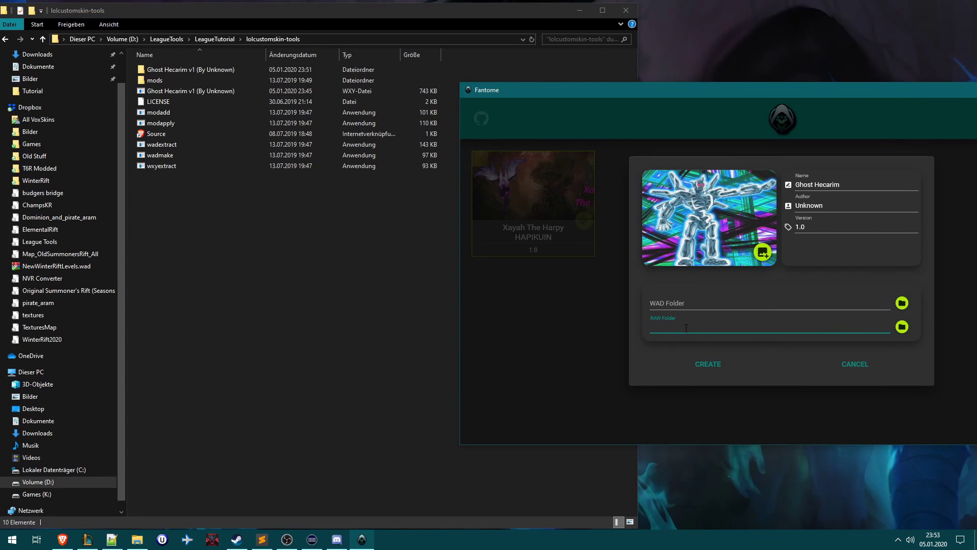
# - Set the RAW folder to lolcustomskin-tools' 'Ghost Hecarim v1 (By Unknown)' folder
pyautogui.click(901, 327)
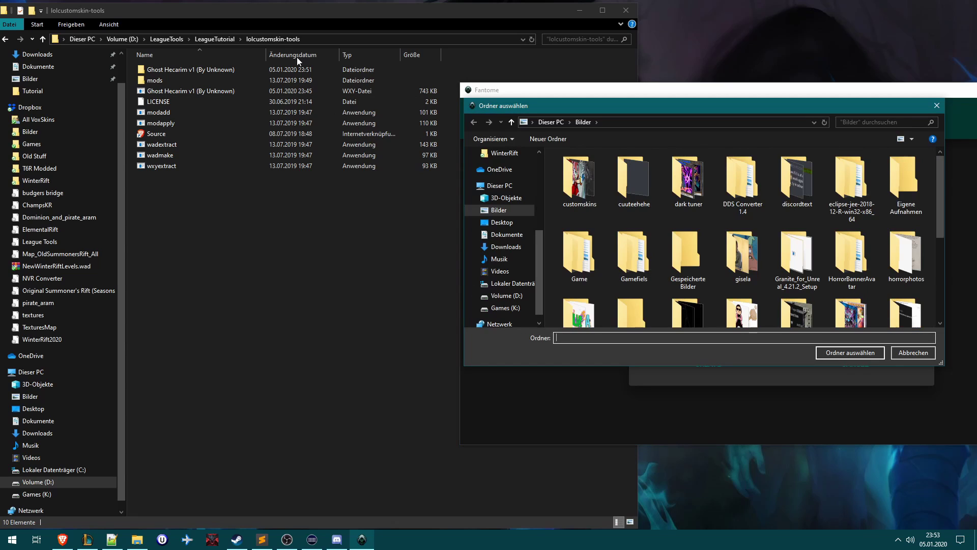
pyautogui.click(317, 40)
pyautogui.hotkey('ctrl', 'c')
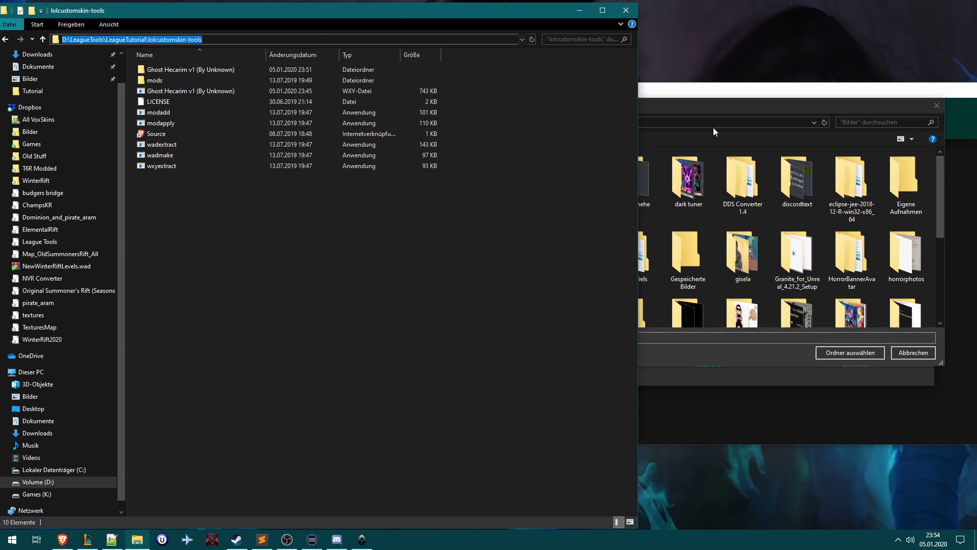
pyautogui.click(738, 125)
pyautogui.hotkey('ctrl', 'v')
pyautogui.press('Return')
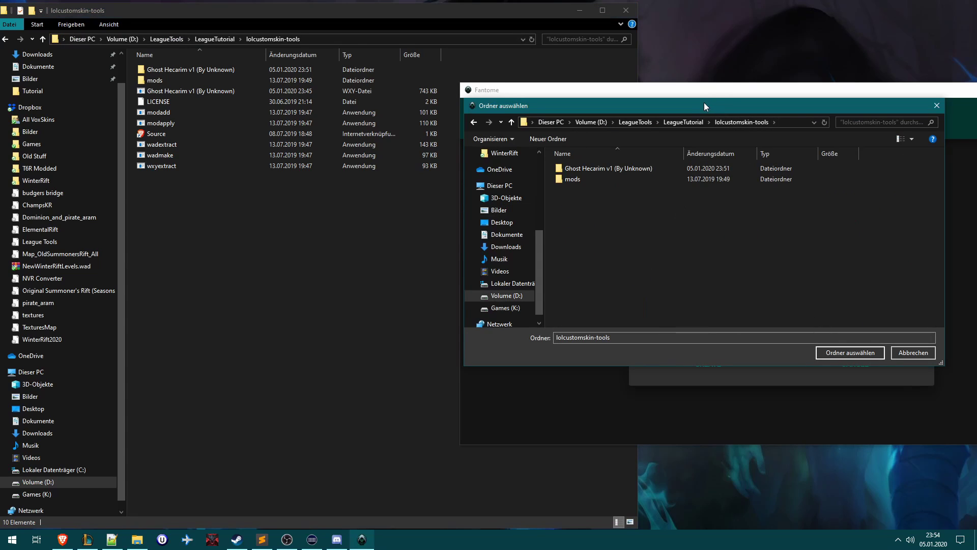
pyautogui.moveTo(703, 103); pyautogui.dragTo(686, 116)
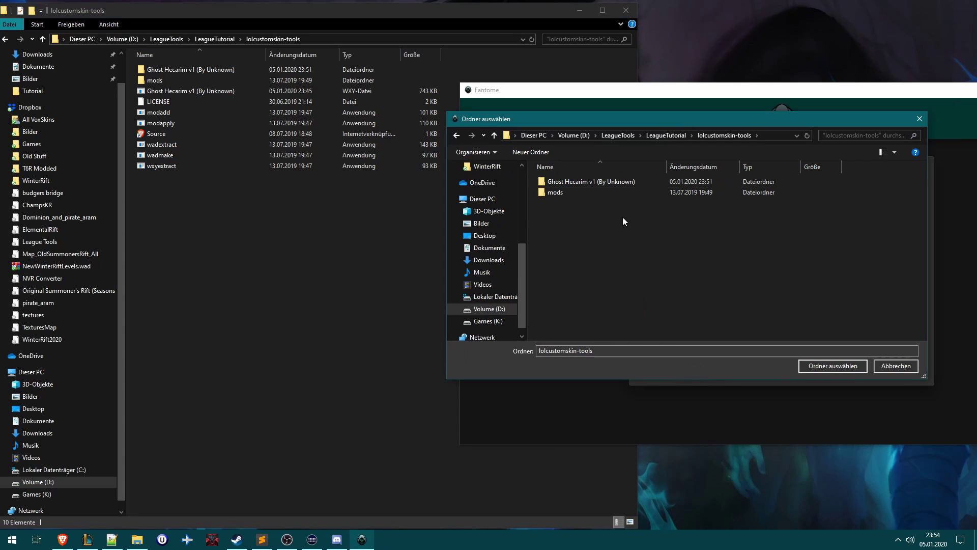
pyautogui.doubleClick(576, 180)
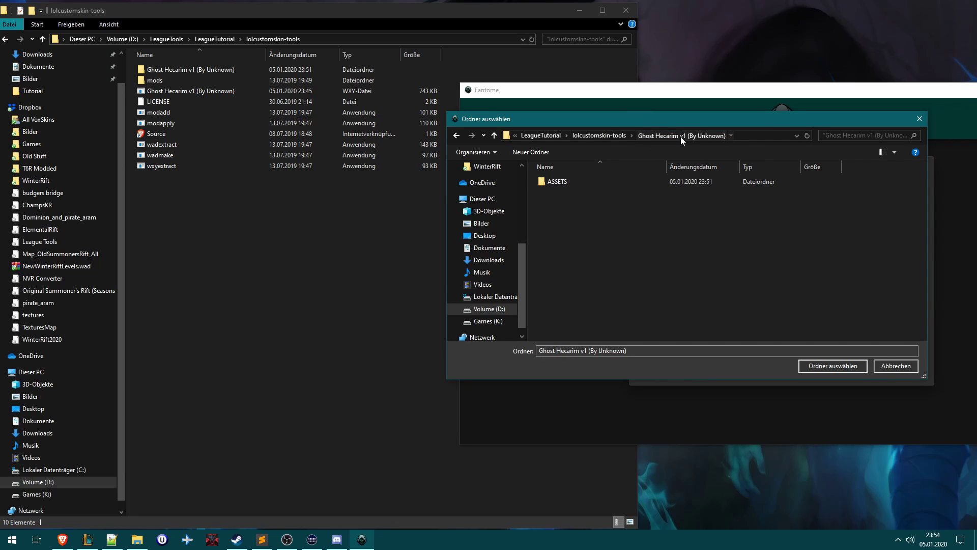
pyautogui.click(842, 365)
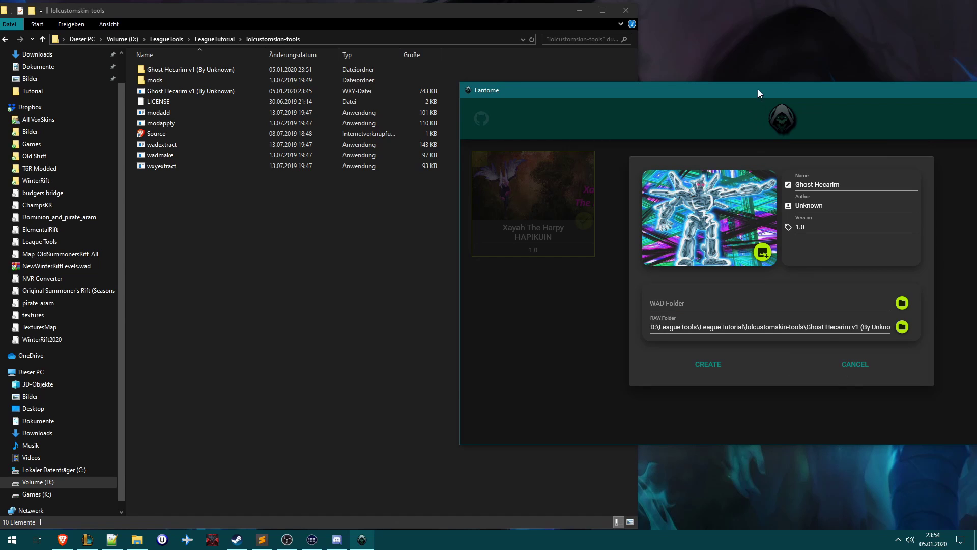
pyautogui.moveTo(758, 90); pyautogui.dragTo(534, 90)
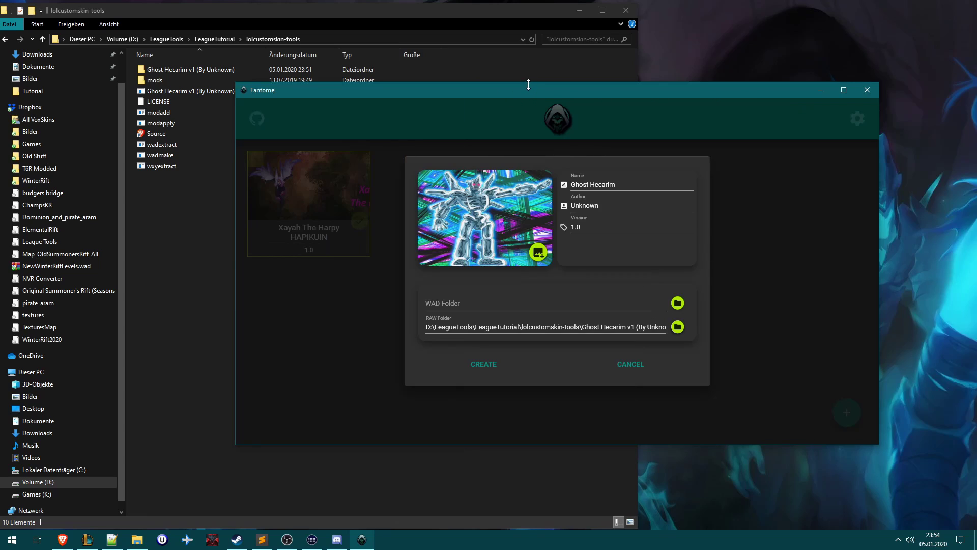
# - Create the Ghost Hecarim mod and open LeagueTutorial > Fantome_0.6 > Mods in Explorer
pyautogui.click(508, 367)
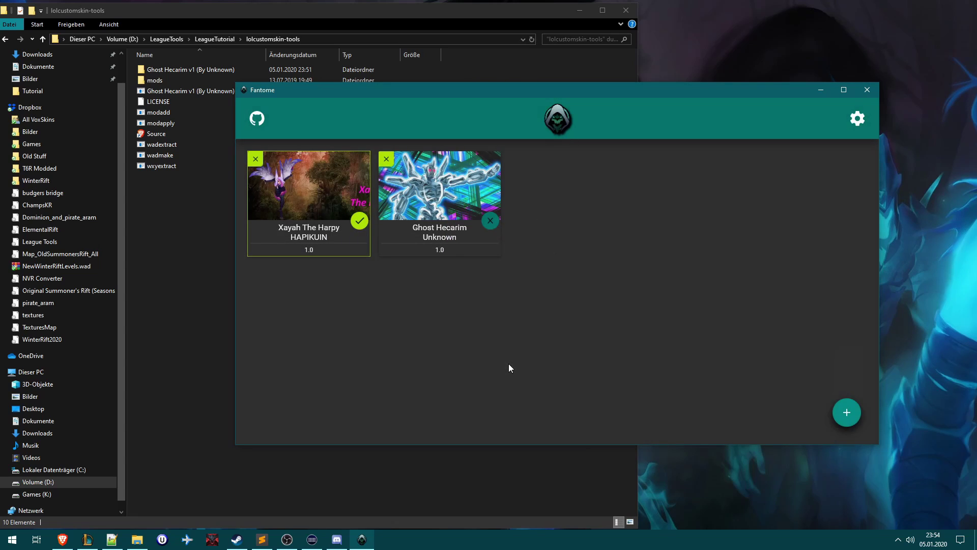
pyautogui.moveTo(440, 87); pyautogui.dragTo(472, 96)
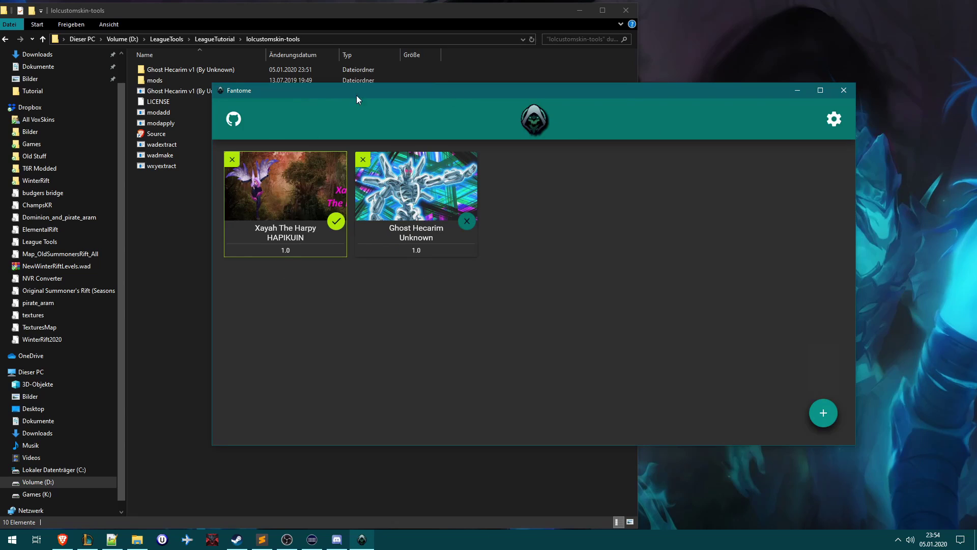
pyautogui.click(214, 39)
pyautogui.doubleClick(167, 72)
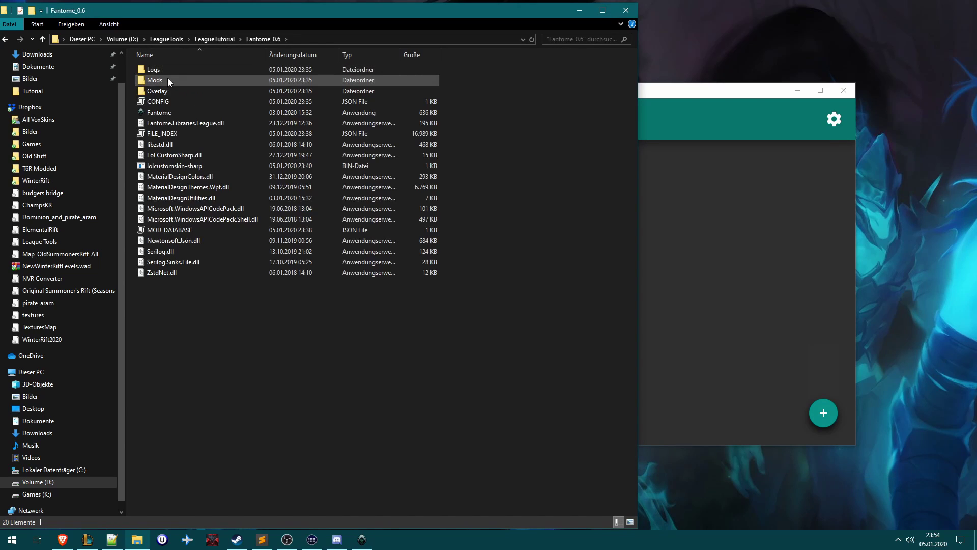
pyautogui.doubleClick(167, 78)
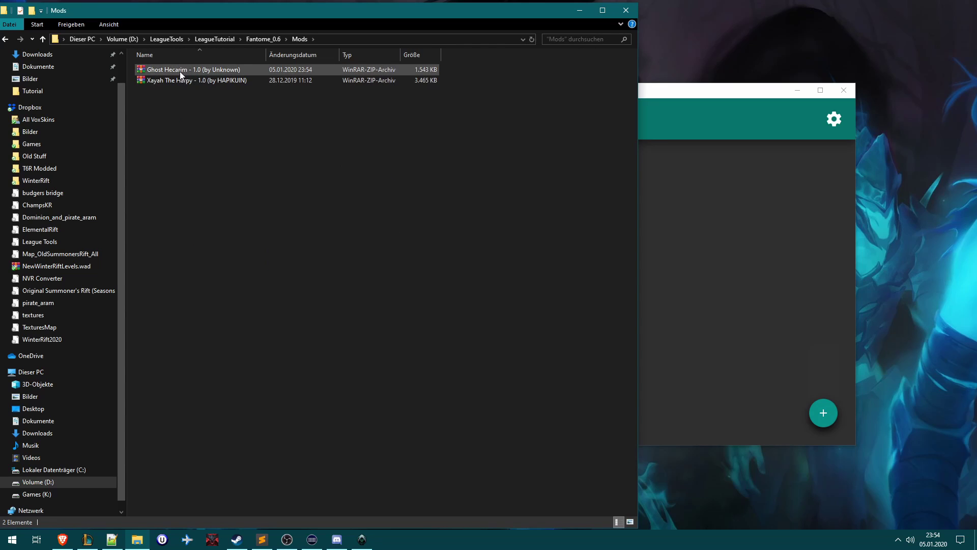
# - Inspect the Ghost Hecarim zip in 7-Zip down to RAW/ASSETS, then close 7-Zip
pyautogui.click(152, 69)
pyautogui.rightClick(157, 70)
pyautogui.click(336, 102)
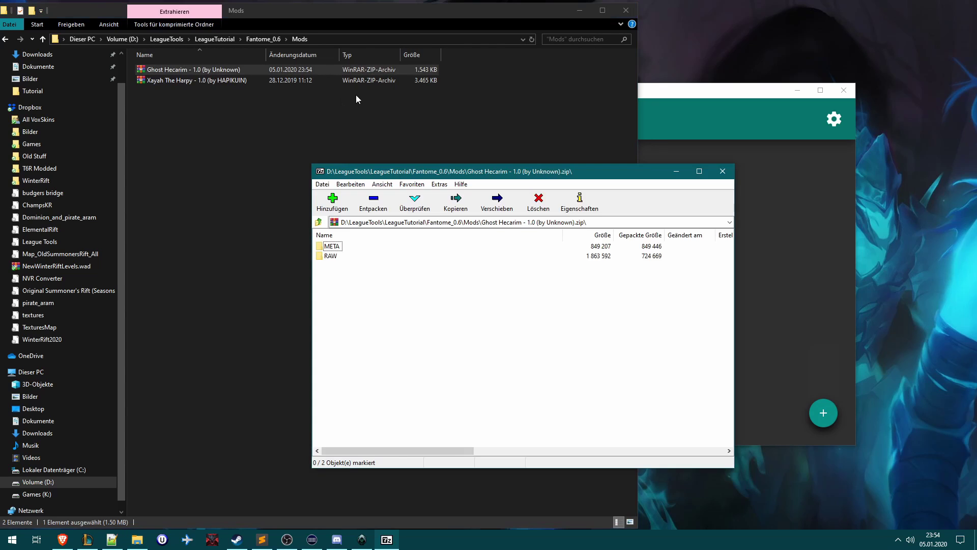
pyautogui.doubleClick(331, 255)
pyautogui.click(334, 248)
pyautogui.click(334, 248)
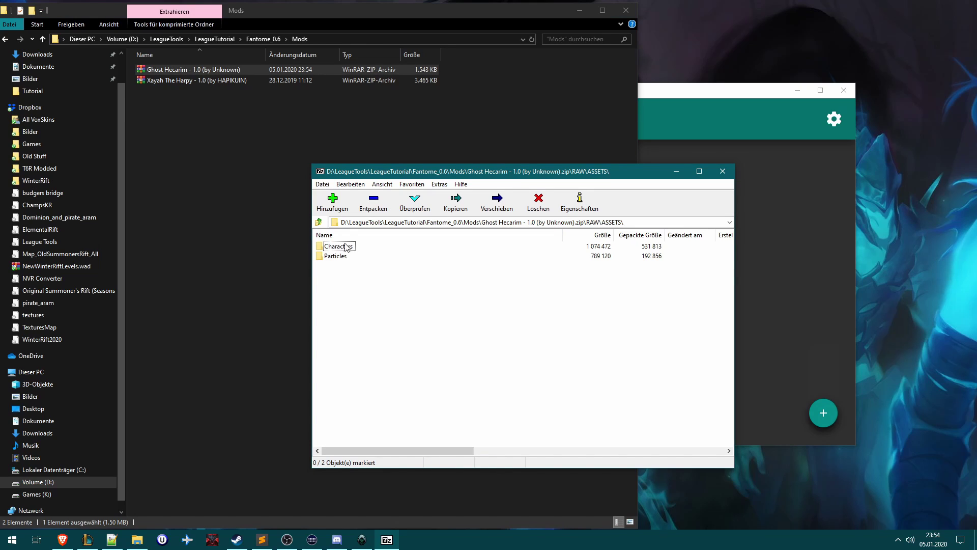
pyautogui.click(722, 171)
# - Switch on the Ghost Hecarim 1.0 mod alongside Xayah The Harpy and let it install
pyautogui.click(585, 275)
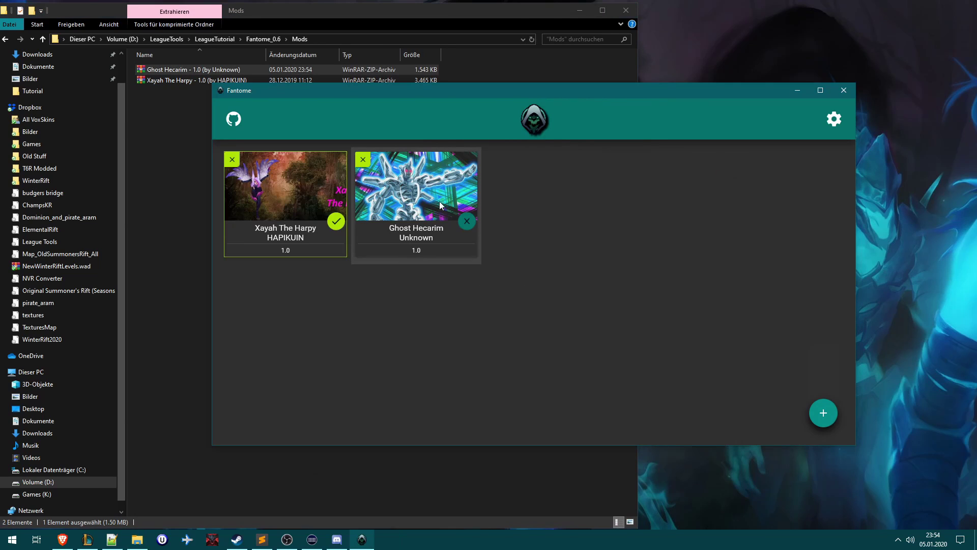
pyautogui.click(466, 222)
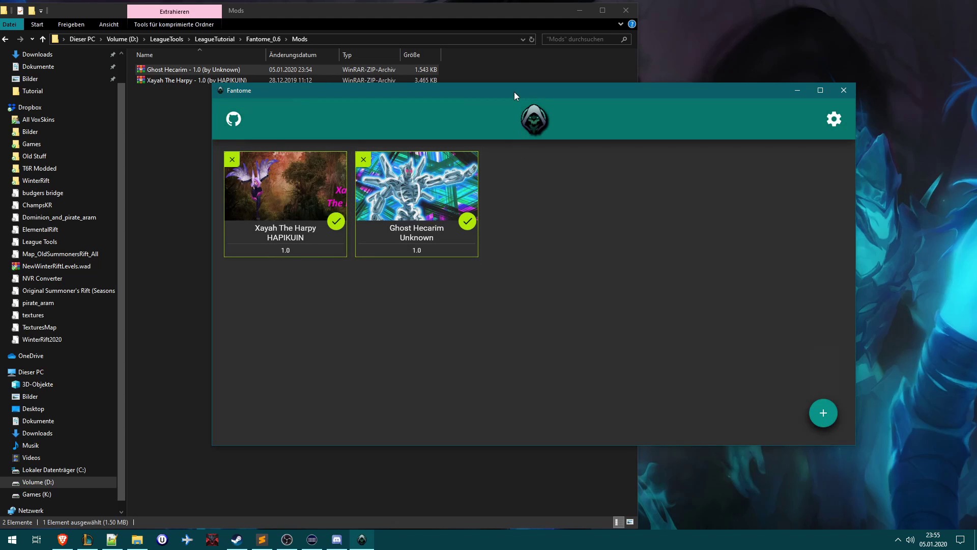
# - Create a password-protected custom game in the League client and start it
pyautogui.click(88, 539)
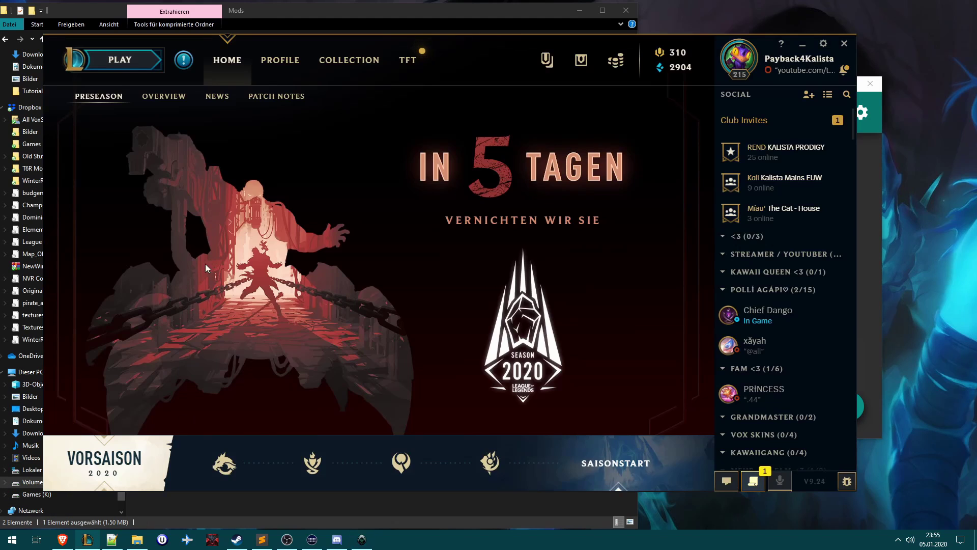
pyautogui.click(124, 72)
pyautogui.click(301, 96)
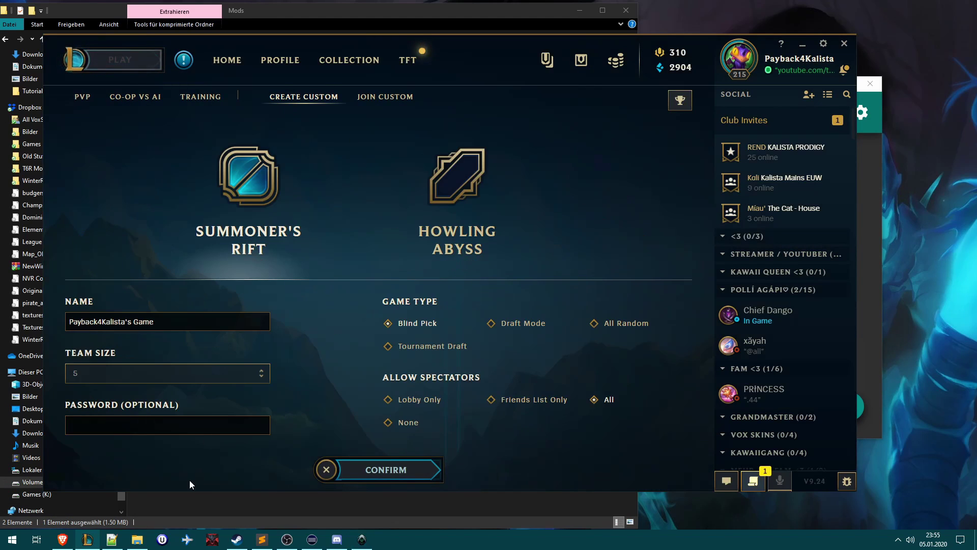
pyautogui.hotkey('ctrl', 'v')
pyautogui.click(386, 469)
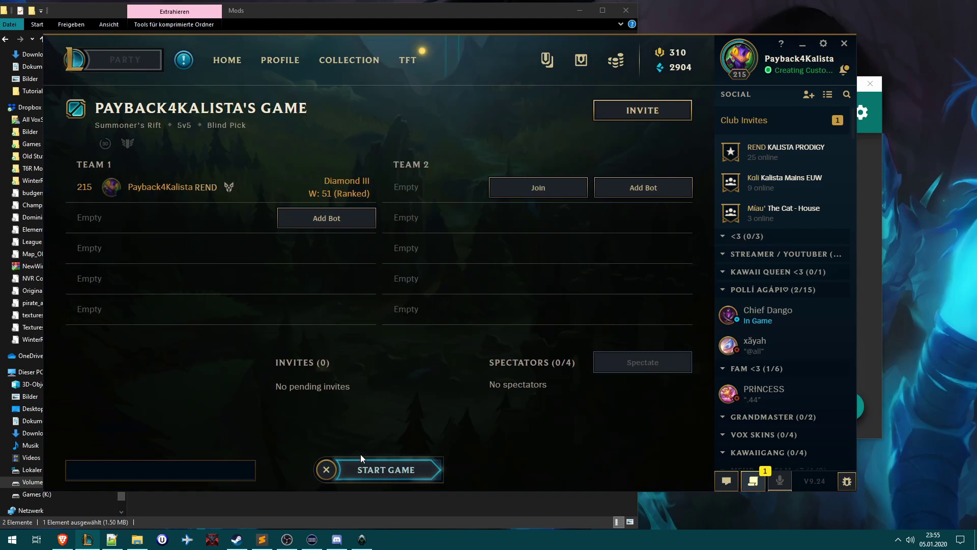
pyautogui.click(386, 469)
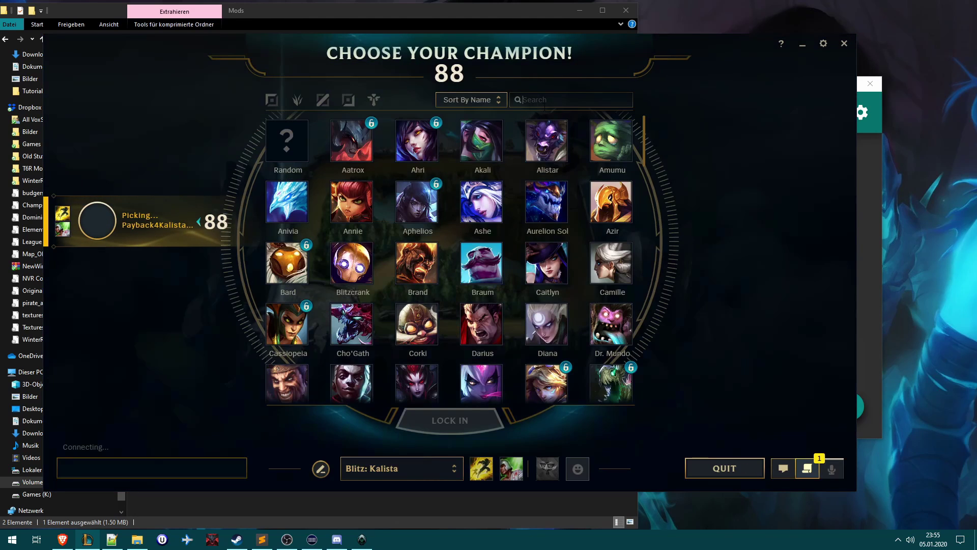
# - Lock in Hecarim as the champion with his base skin
pyautogui.write('he')
pyautogui.click(352, 141)
pyautogui.click(431, 409)
pyautogui.click(337, 386)
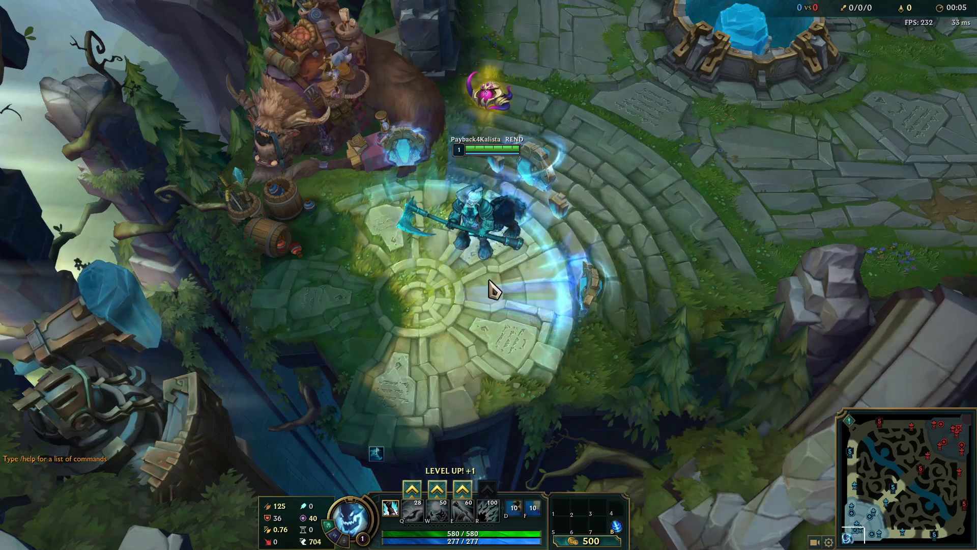
# - Run Hecarim around the fountain, zooming in and out to show the ghostly blue skin
pyautogui.scroll(5, 493, 290)
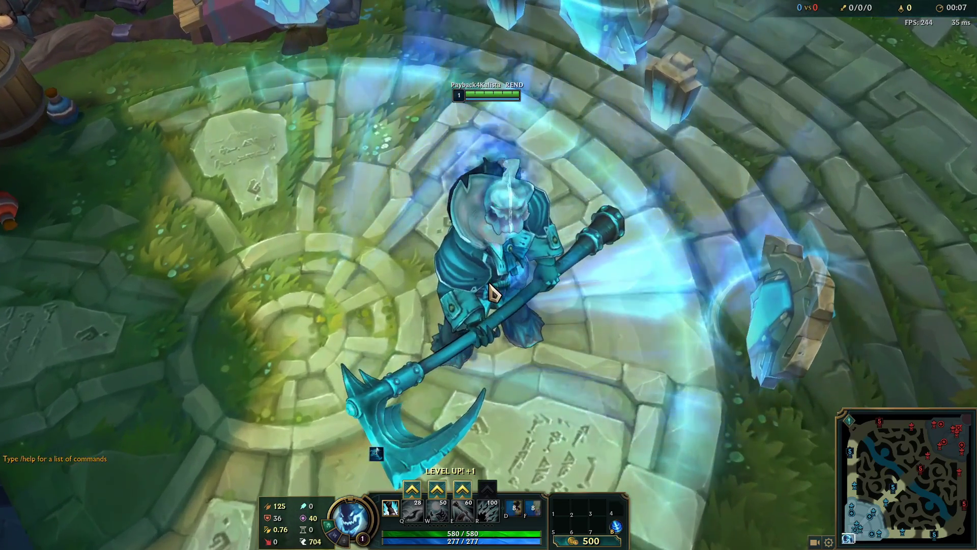
pyautogui.rightClick(585, 135)
pyautogui.scroll(-5, 589, 133)
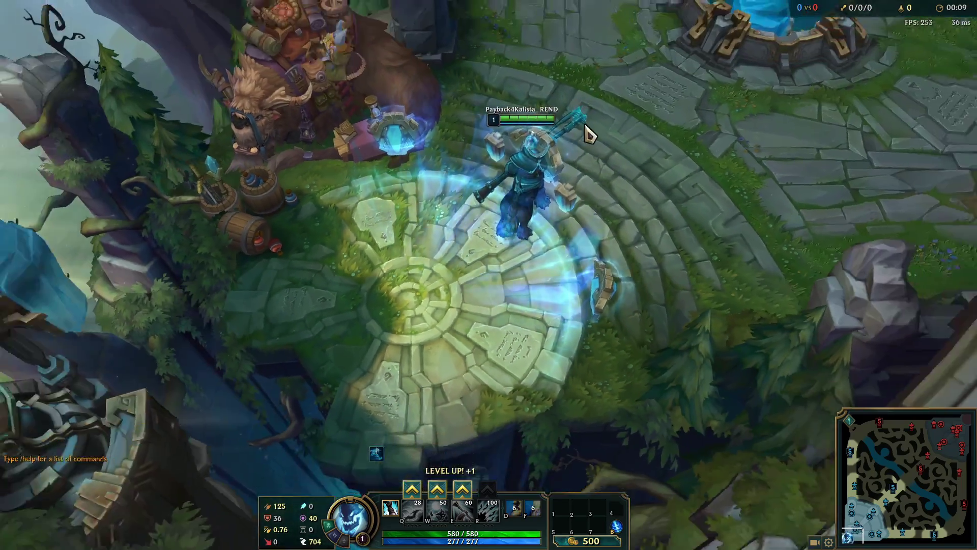
pyautogui.press('space')
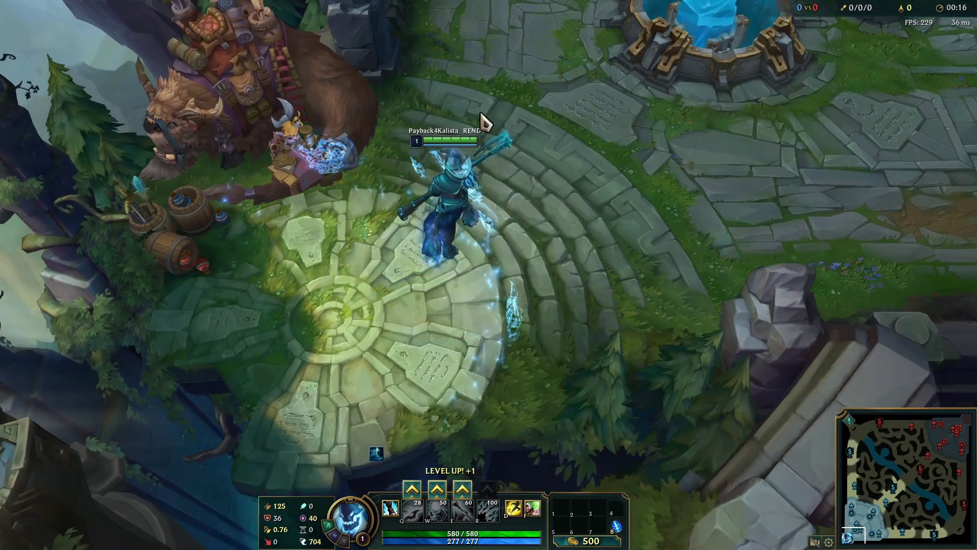
pyautogui.rightClick(480, 99)
pyautogui.rightClick(430, 353)
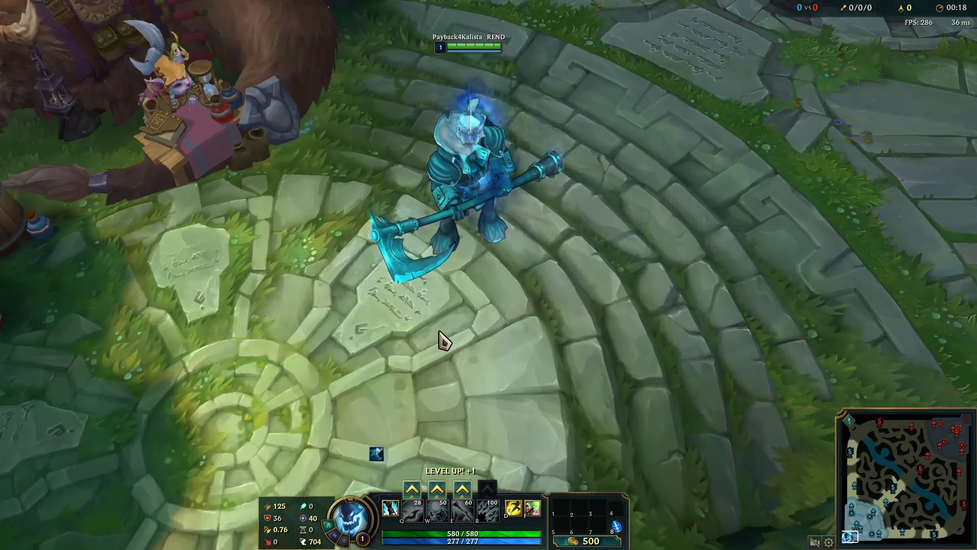
pyautogui.scroll(5, 441, 341)
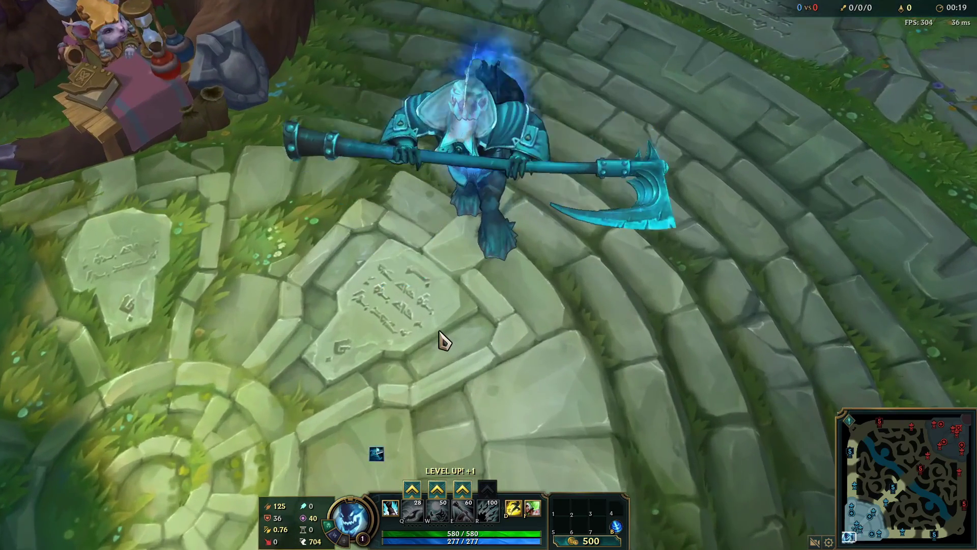
pyautogui.scroll(-5, 440, 334)
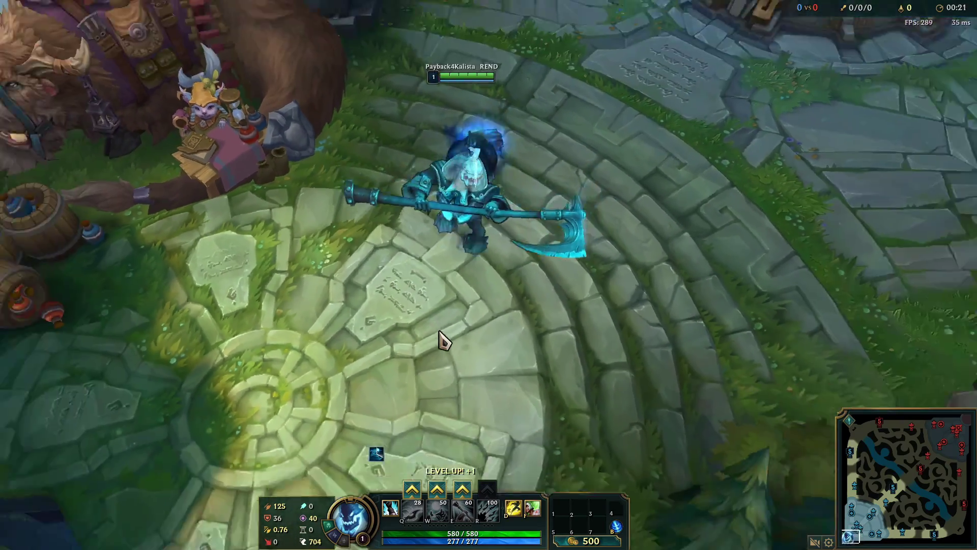
pyautogui.scroll(-3, 440, 334)
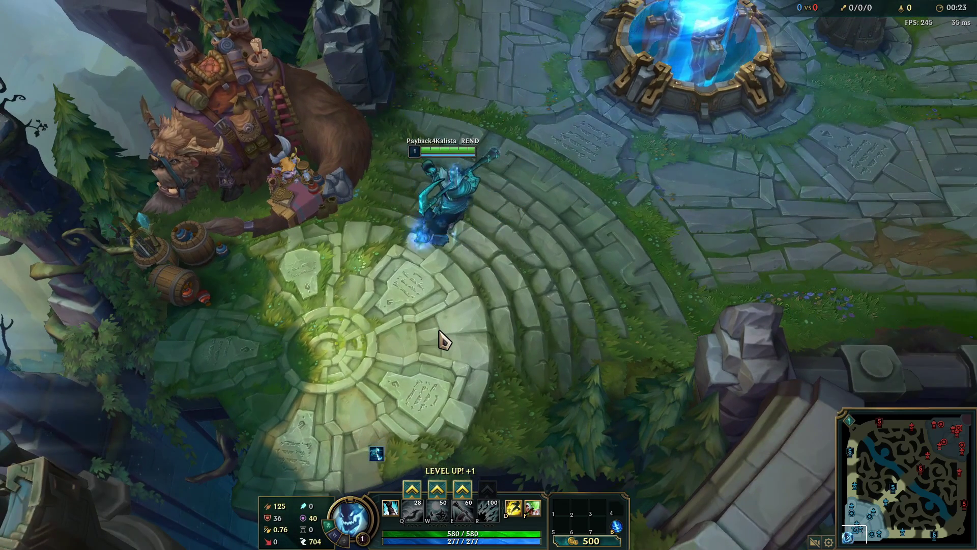